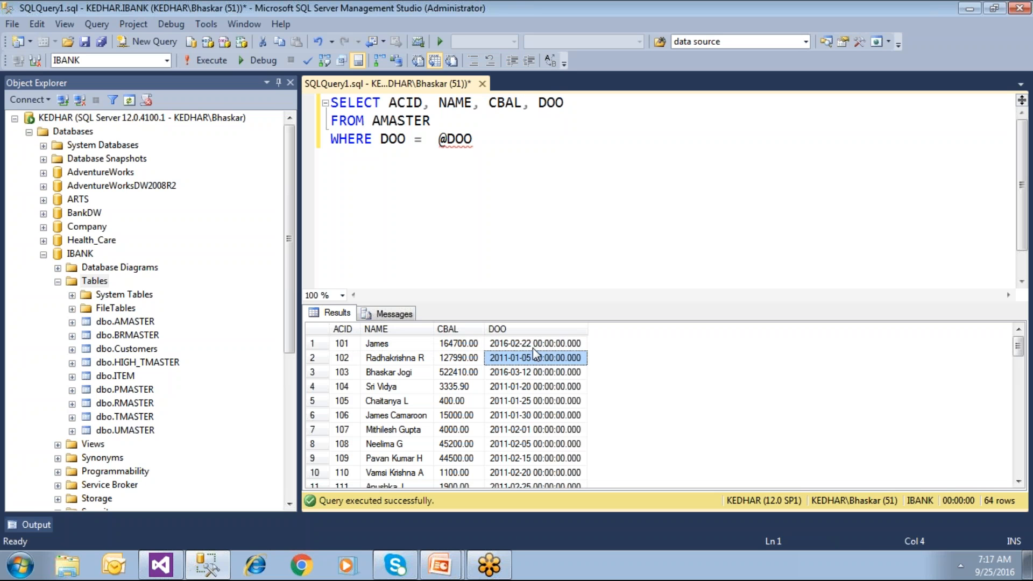
- Switch to Visual Studio and add a new report named CalReport to the Reports folder, based on the ICICIBankTemplate
{"action": "left_click", "coordinate": [535, 206]}
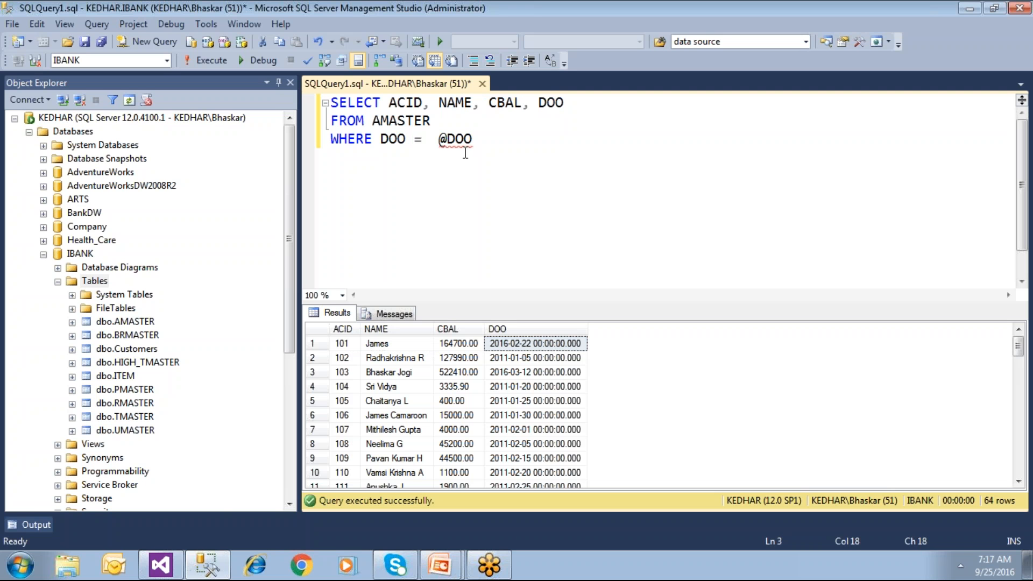
{"action": "left_click", "coordinate": [160, 564]}
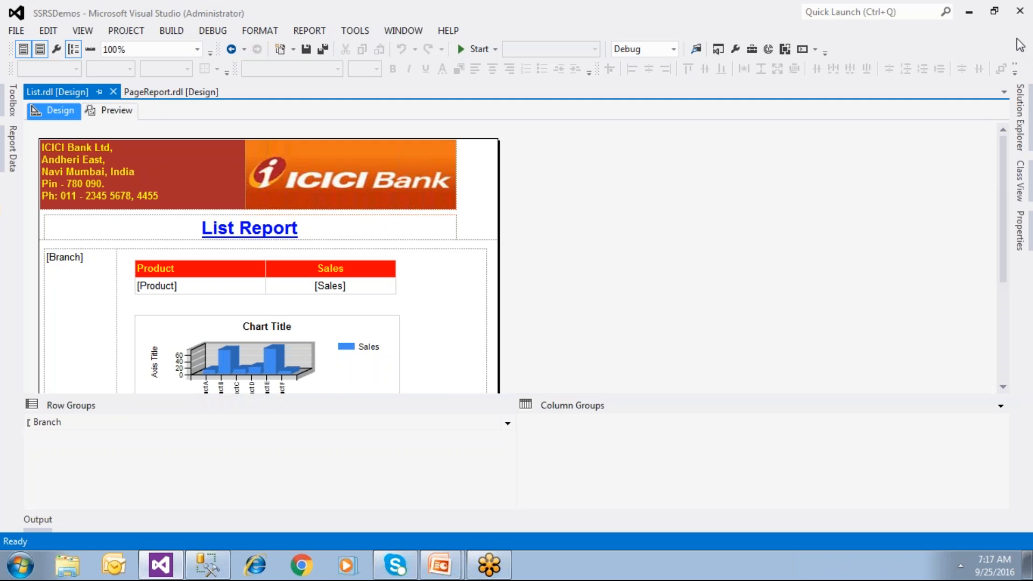
{"action": "left_click", "coordinate": [1017, 124]}
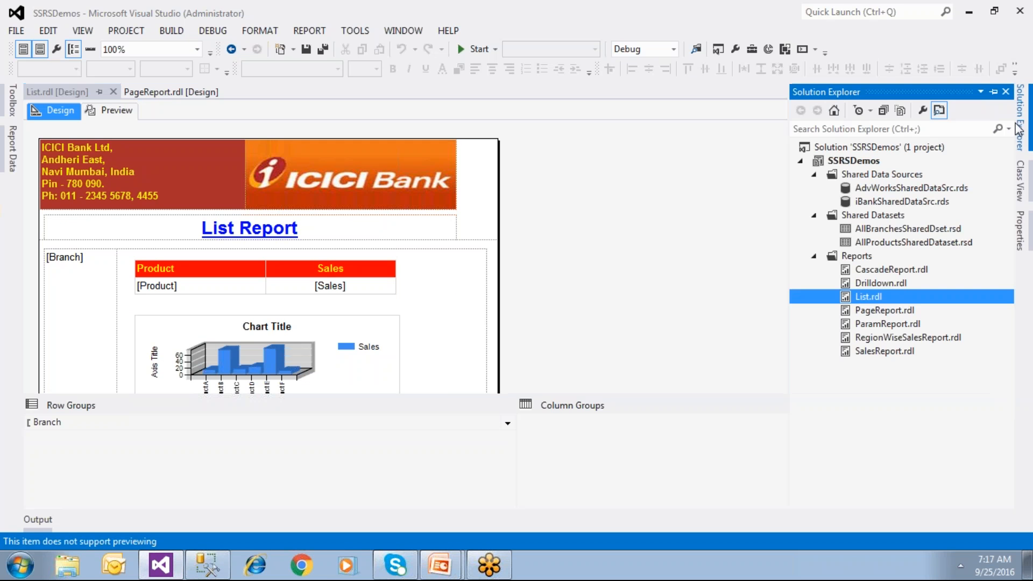
{"action": "right_click", "coordinate": [860, 257]}
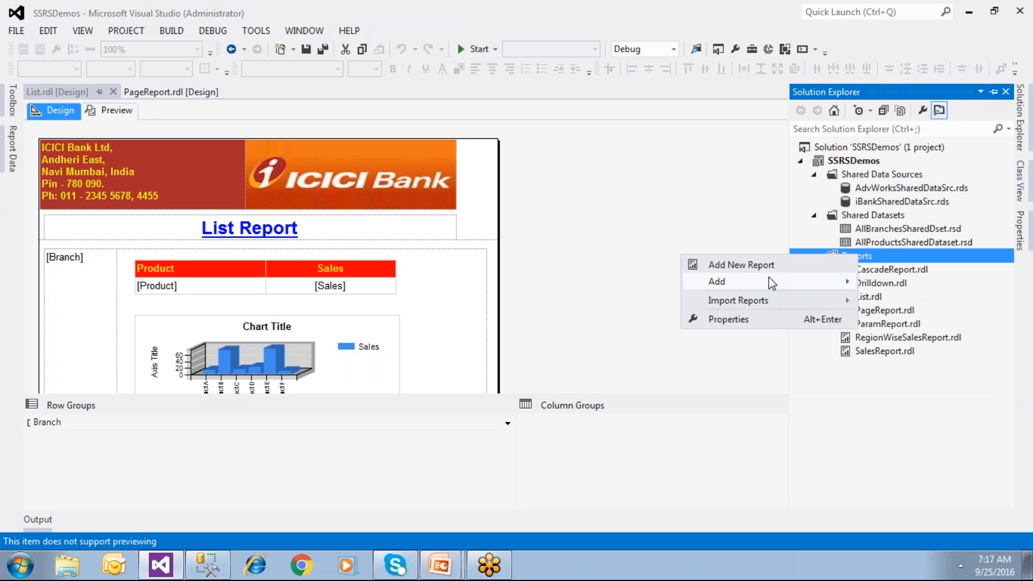
{"action": "mouse_move", "coordinate": [767, 277]}
{"action": "left_click", "coordinate": [619, 283]}
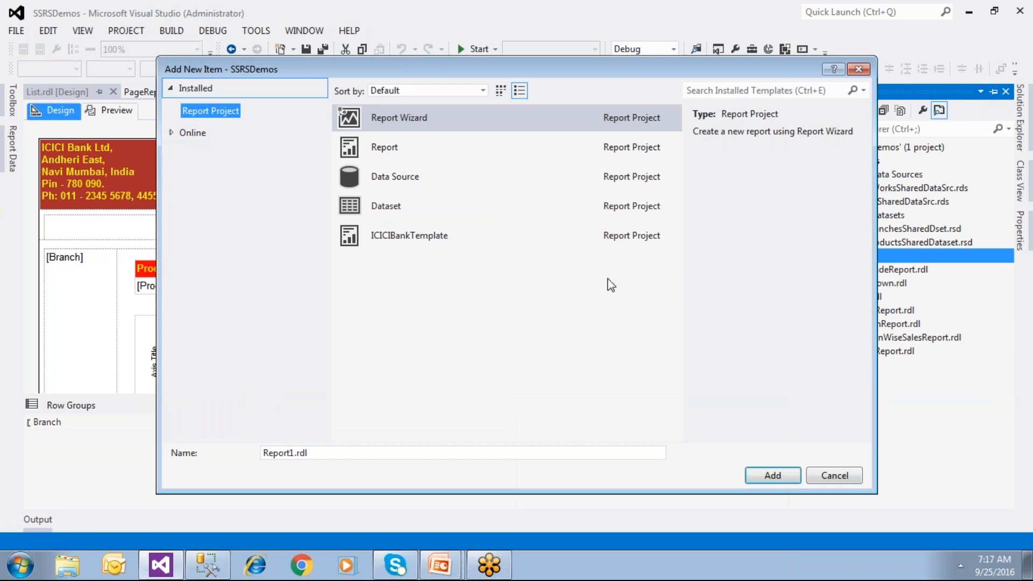
{"action": "left_click", "coordinate": [434, 246]}
{"action": "triple_click", "coordinate": [272, 453]}
{"action": "type", "text": "cA"}
{"action": "key", "text": "BackSpace"}
{"action": "key", "text": "BackSpace"}
{"action": "type", "text": "Cal"}
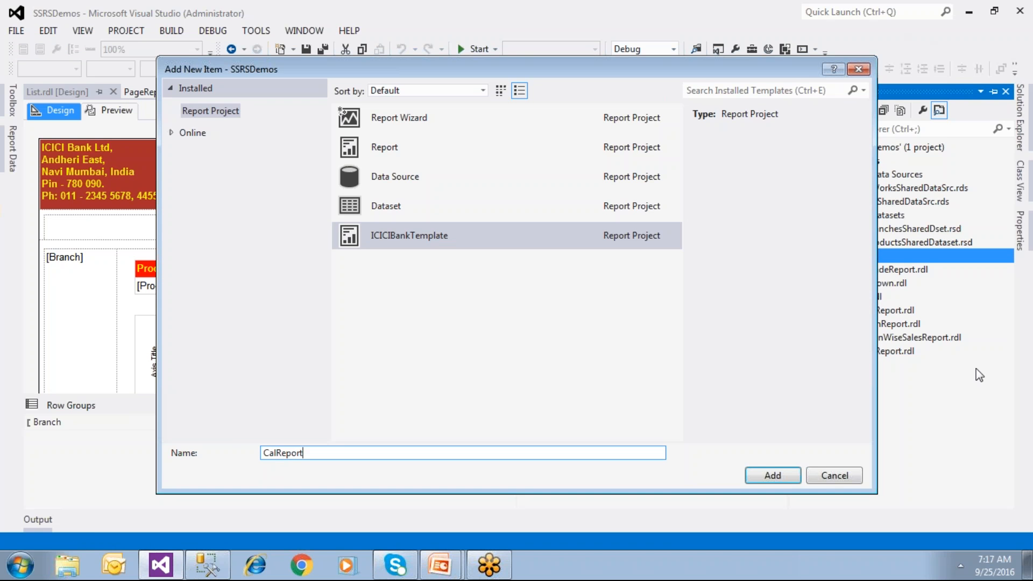
{"action": "left_click", "coordinate": [781, 475]}
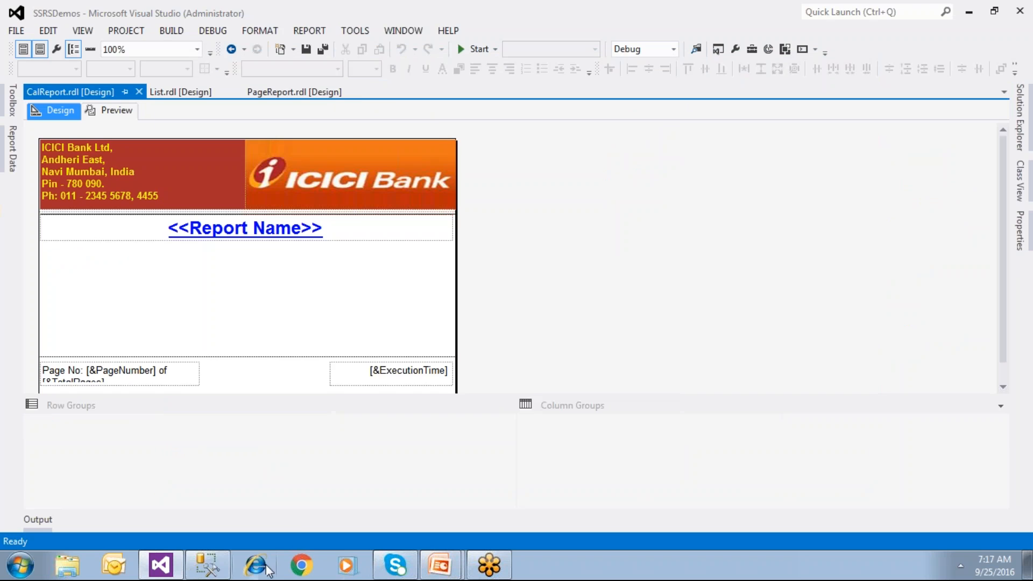
{"action": "left_click", "coordinate": [204, 568]}
{"action": "left_click_drag", "start_coordinate": [380, 139], "coordinate": [486, 139]}
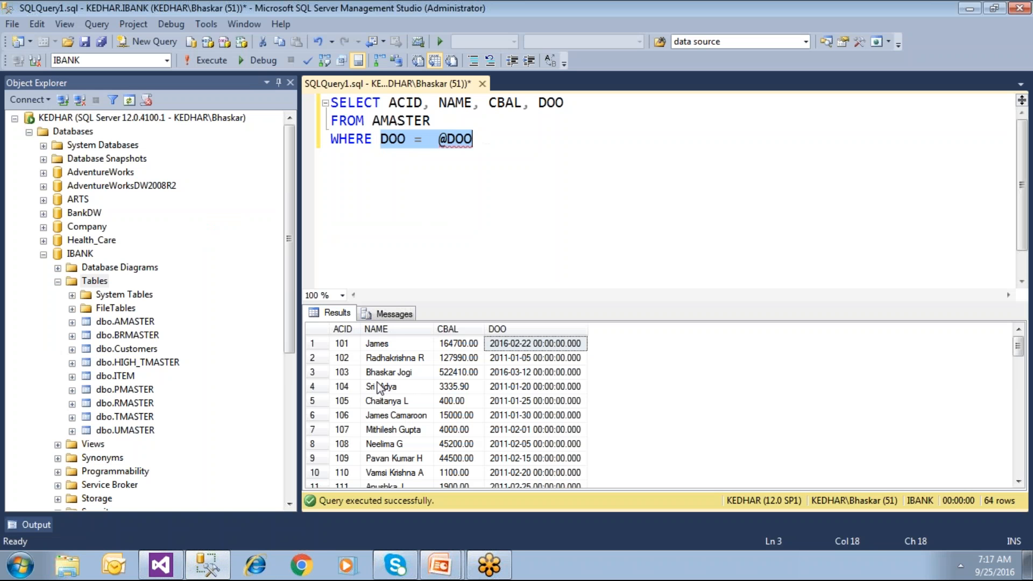
{"action": "left_click", "coordinate": [160, 565]}
- Replace the report name placeholder with the title "Customers based on Date" and save the report
{"action": "left_click", "coordinate": [301, 227]}
{"action": "double_click", "coordinate": [302, 227]}
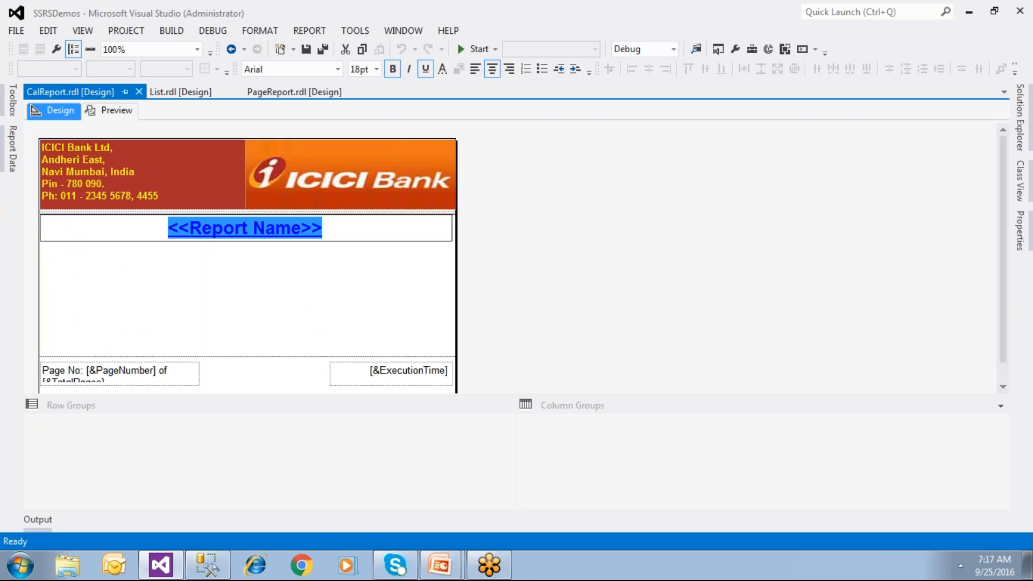
{"action": "type", "text": "Cust"}
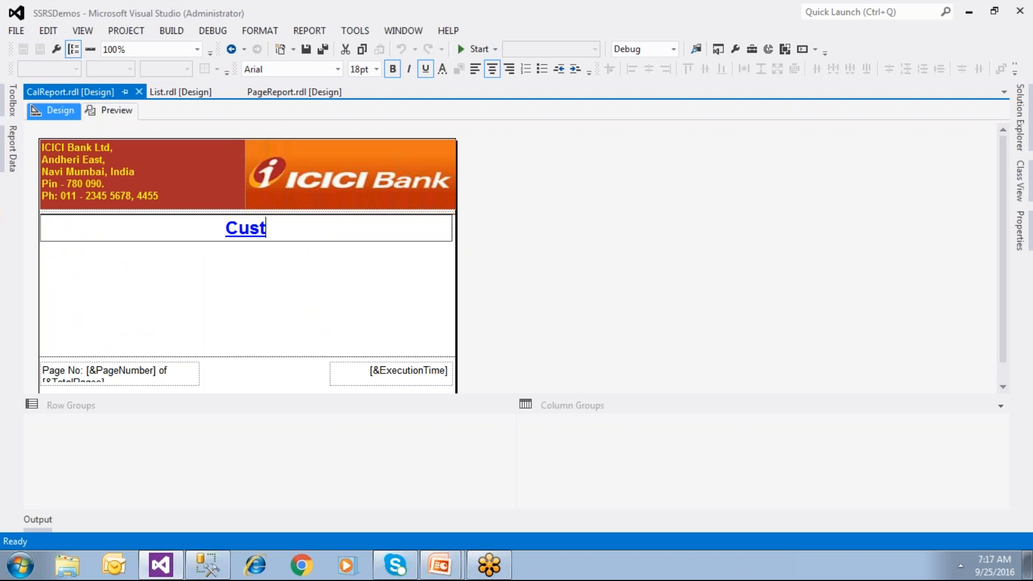
{"action": "type", "text": "omers based on Date"}
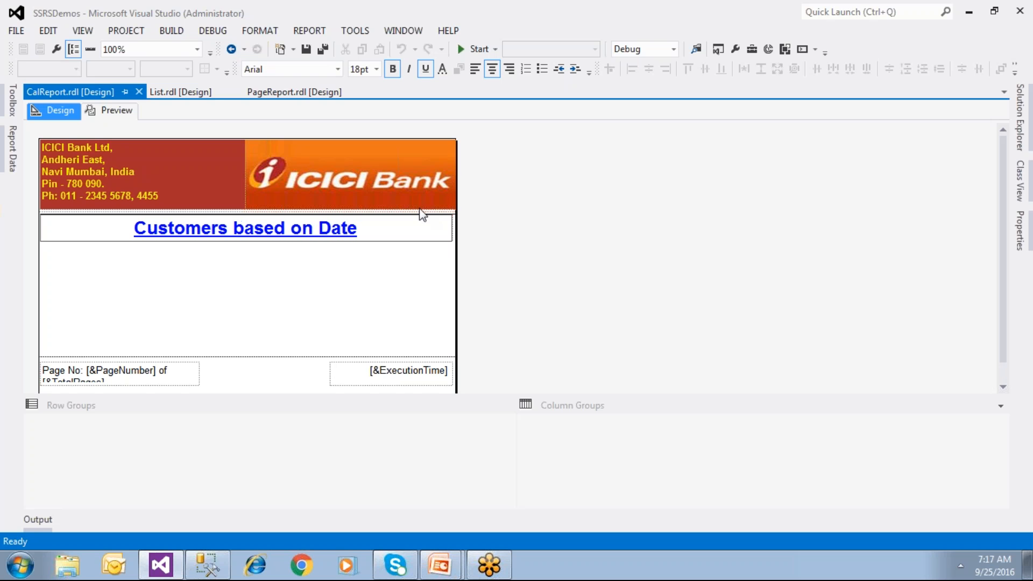
{"action": "left_click", "coordinate": [143, 299]}
{"action": "key", "text": "ctrl+s"}
- Add a report data source named iBankDsrc that references the shared data source iBankSharedDataSrc
{"action": "left_click", "coordinate": [11, 148]}
{"action": "right_click", "coordinate": [86, 172]}
{"action": "left_click", "coordinate": [97, 182]}
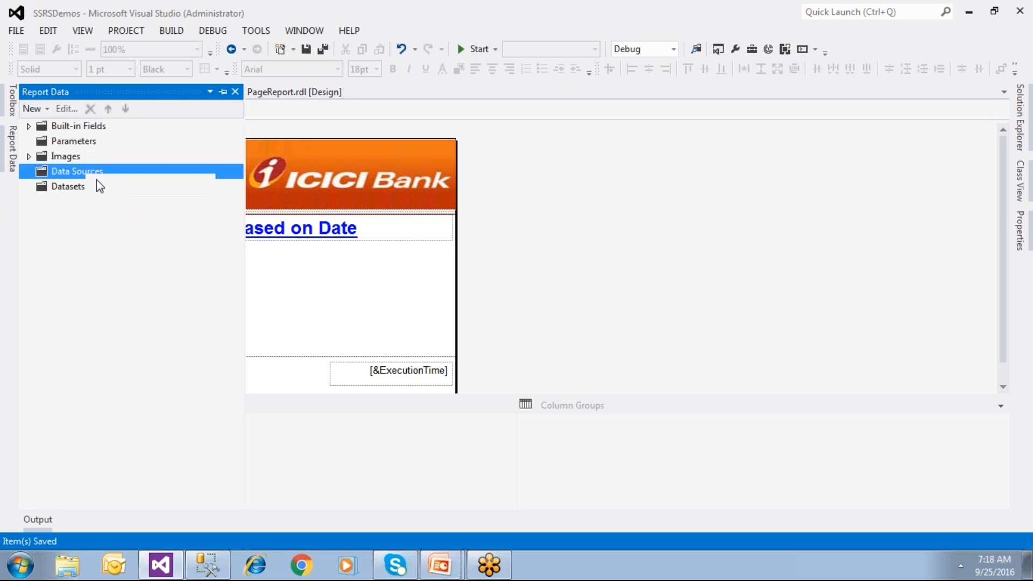
{"action": "left_click_drag", "start_coordinate": [427, 166], "coordinate": [371, 167]}
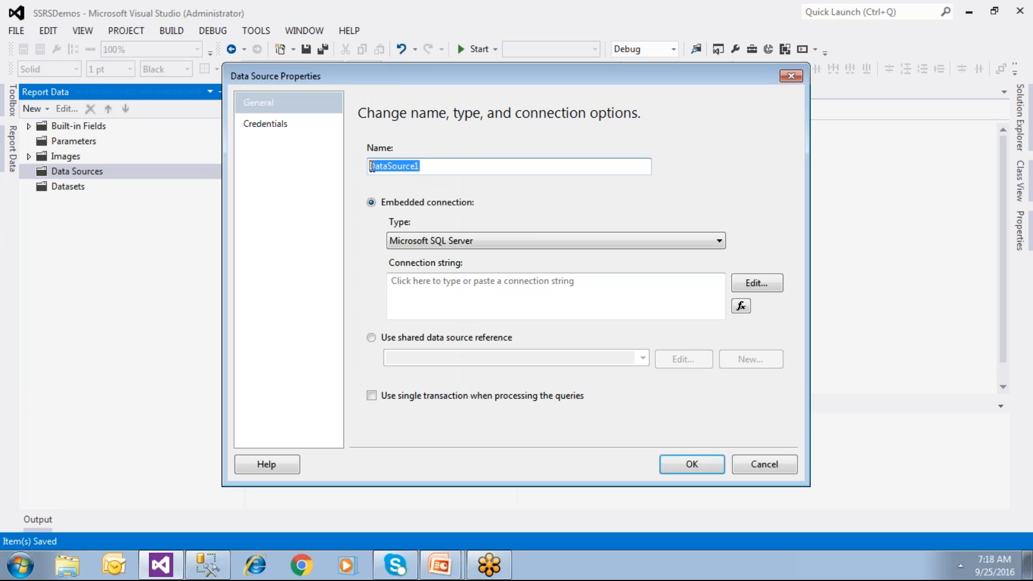
{"action": "type", "text": "iBankD"}
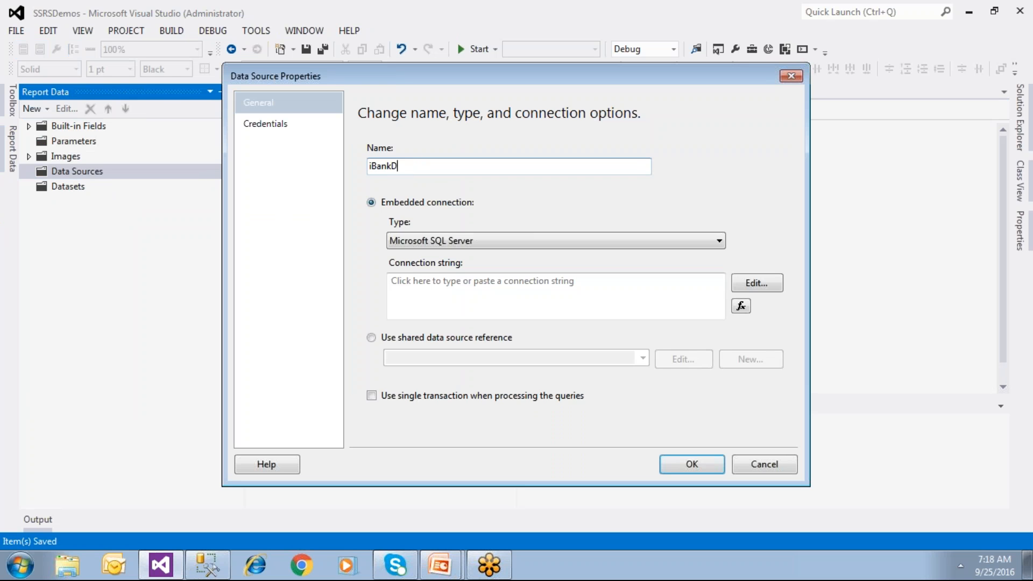
{"action": "left_click", "coordinate": [396, 340]}
{"action": "left_click", "coordinate": [641, 359]}
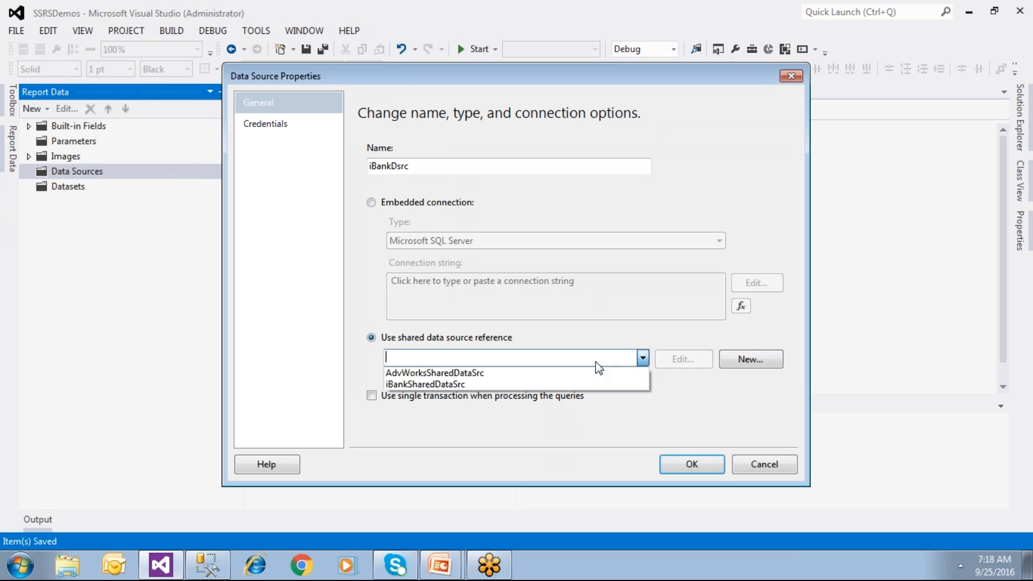
{"action": "left_click", "coordinate": [464, 384]}
{"action": "left_click", "coordinate": [670, 466]}
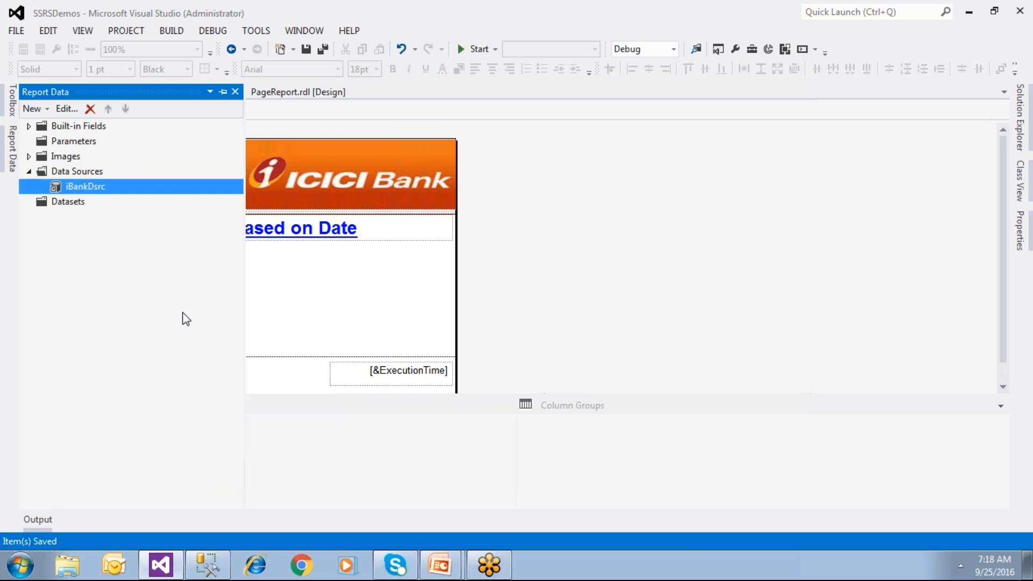
- Start a new dataset embedded in the report and set its data source to iBankDsrc
{"action": "right_click", "coordinate": [77, 206]}
{"action": "left_click", "coordinate": [89, 211]}
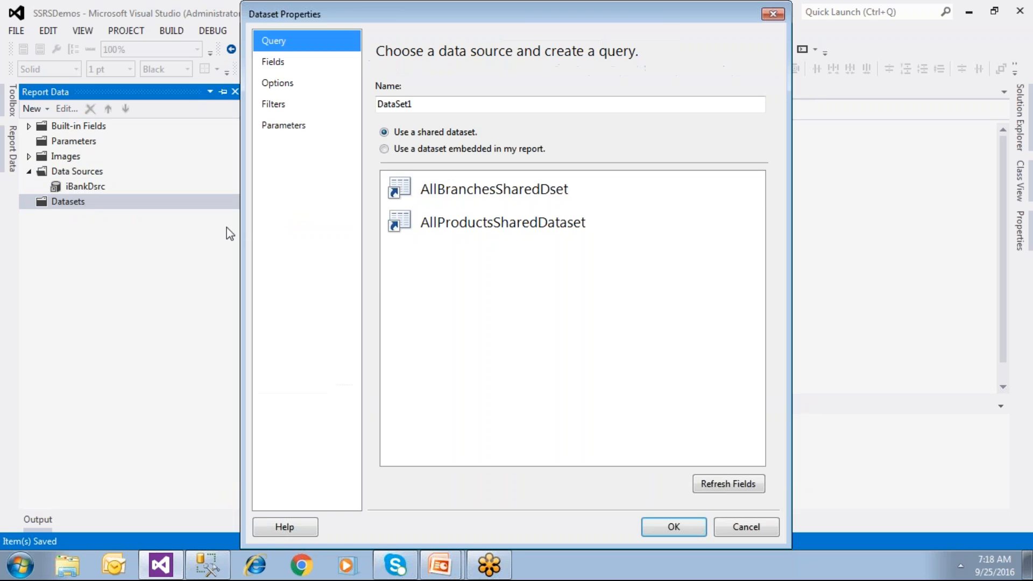
{"action": "left_click", "coordinate": [415, 150]}
{"action": "left_click", "coordinate": [412, 200]}
{"action": "left_click", "coordinate": [411, 212]}
{"action": "left_click", "coordinate": [224, 562]}
{"action": "left_click", "coordinate": [403, 188]}
{"action": "left_click_drag", "start_coordinate": [489, 138], "coordinate": [310, 96]}
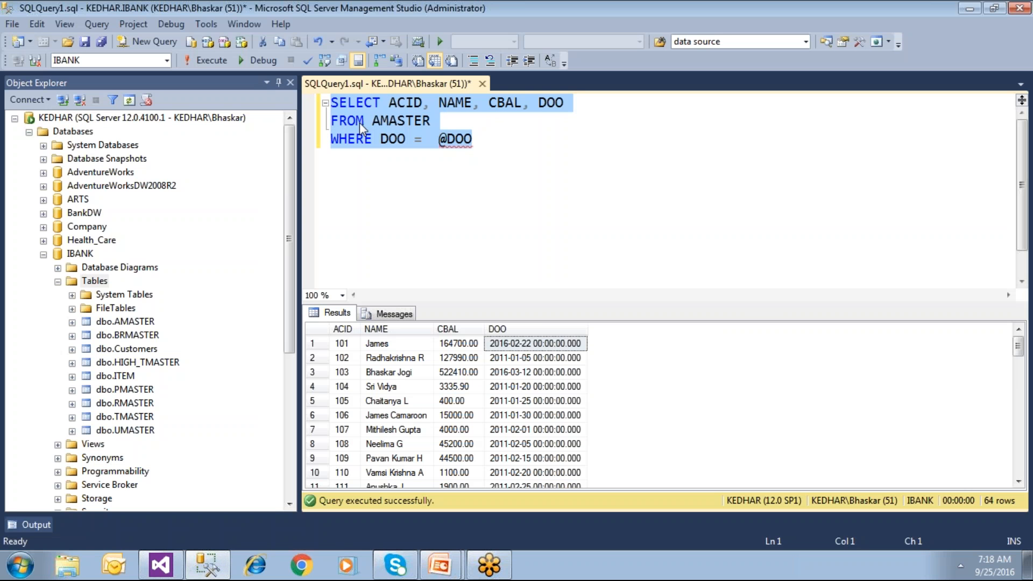
{"action": "right_click", "coordinate": [362, 125]}
{"action": "left_click", "coordinate": [398, 151]}
{"action": "left_click", "coordinate": [395, 171]}
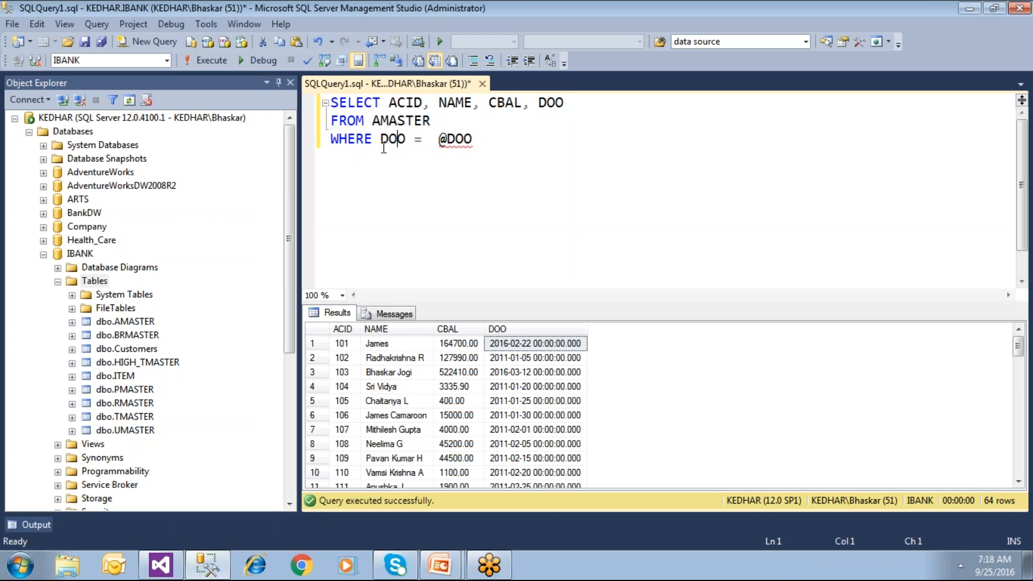
{"action": "left_click_drag", "start_coordinate": [381, 139], "coordinate": [329, 99]}
{"action": "right_click", "coordinate": [408, 124]}
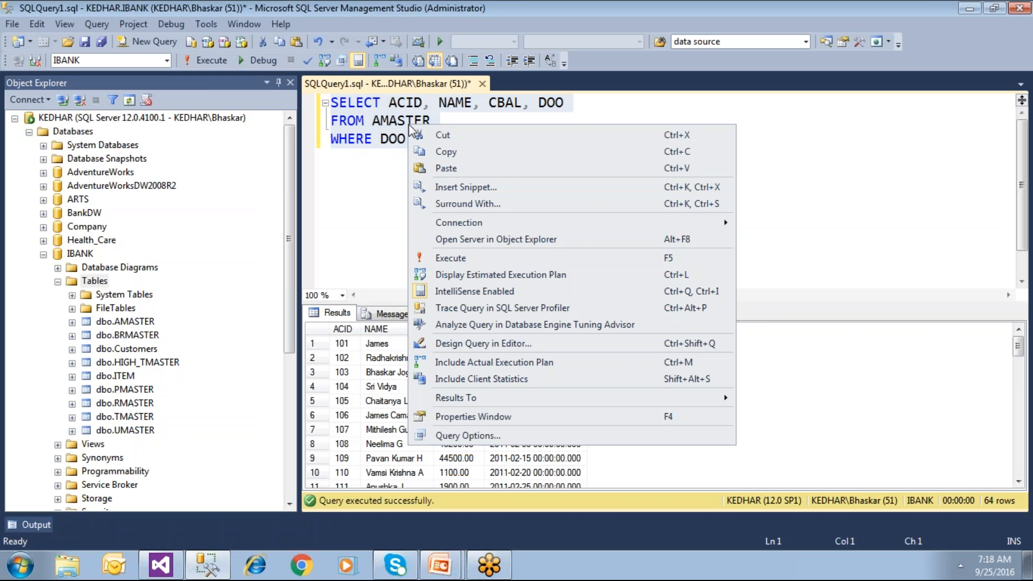
{"action": "left_click", "coordinate": [425, 154]}
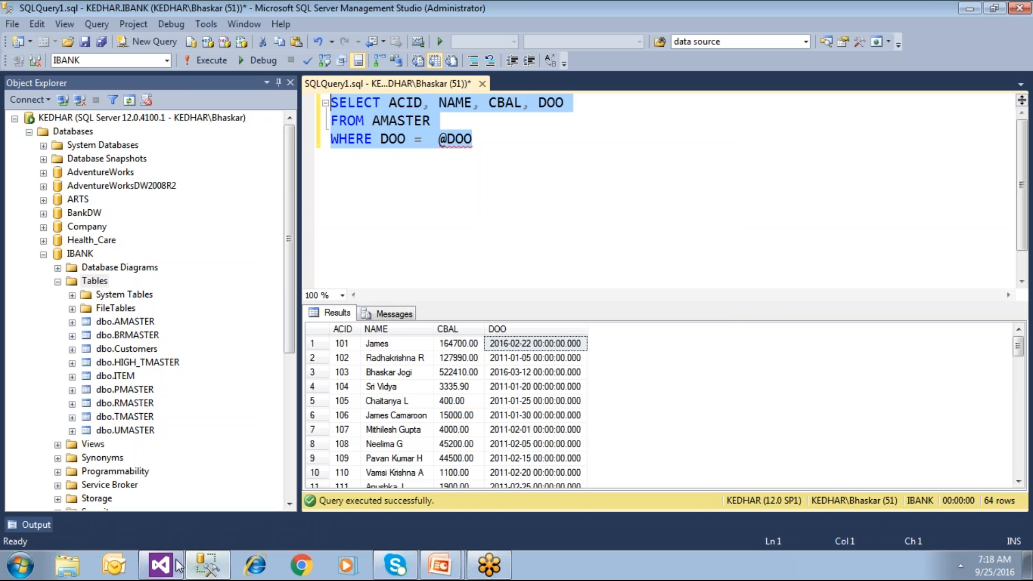
- Return to Visual Studio, paste the copied AMASTER query as the dataset's query text and create the dataset
{"action": "left_click", "coordinate": [160, 565]}
{"action": "key", "text": "ctrl+v"}
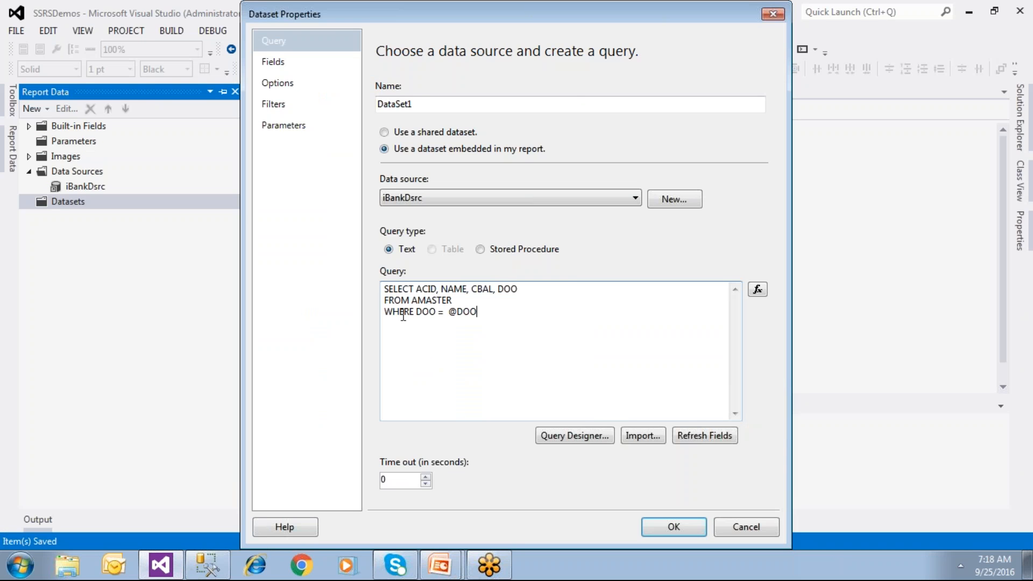
{"action": "left_click", "coordinate": [673, 525]}
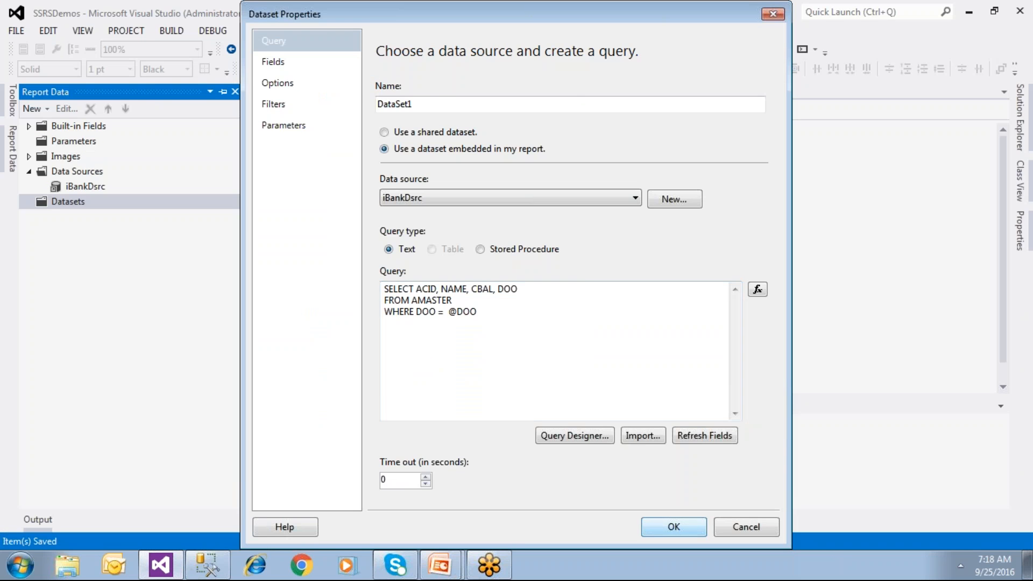
{"action": "left_click", "coordinate": [63, 157]}
{"action": "left_click", "coordinate": [305, 295]}
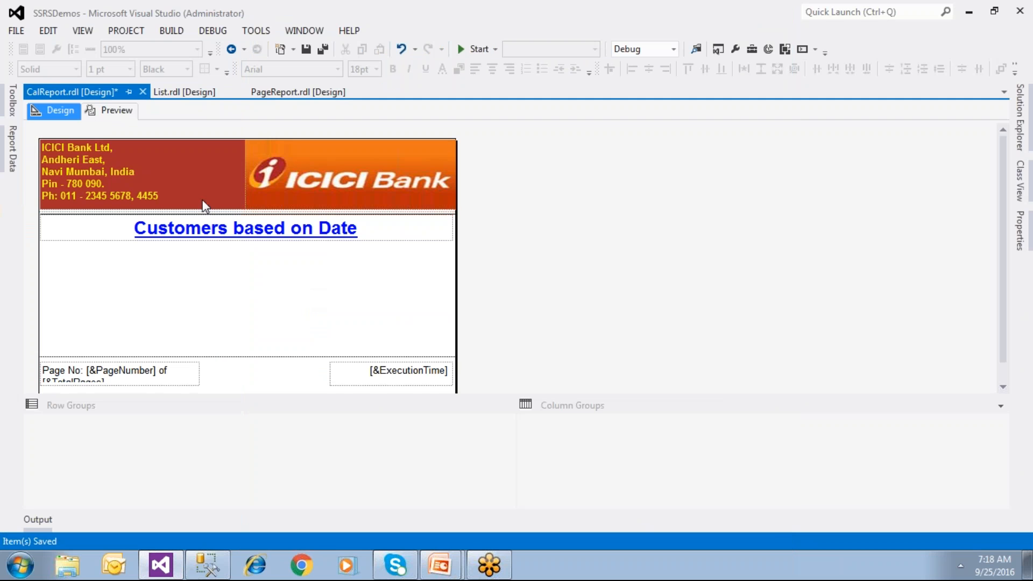
- Insert a table below the report title and assign the ACID, NAME and CBAL fields to its three columns
{"action": "right_click", "coordinate": [72, 262]}
{"action": "mouse_move", "coordinate": [103, 322]}
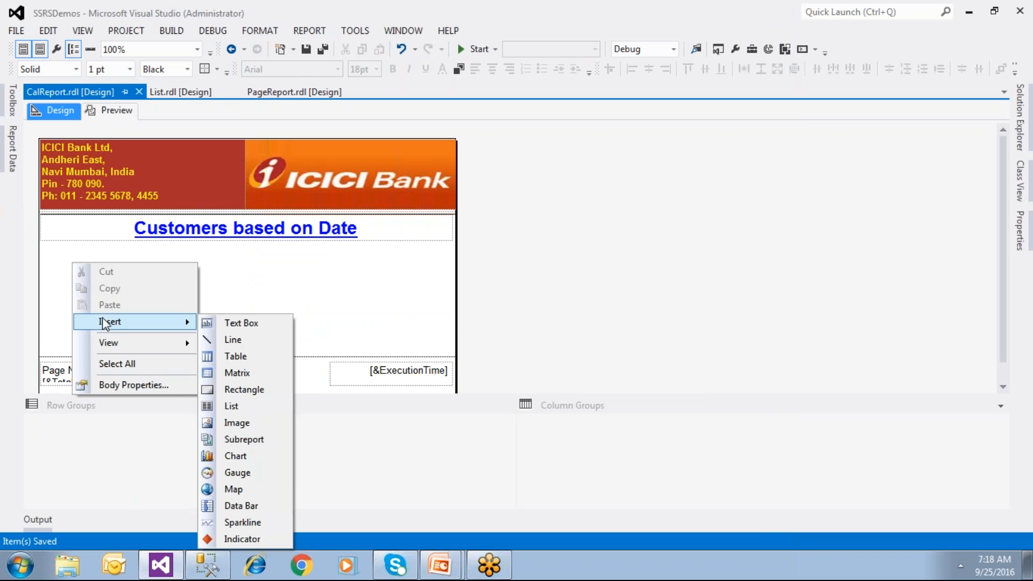
{"action": "left_click", "coordinate": [253, 357]}
{"action": "left_click", "coordinate": [139, 289]}
{"action": "left_click", "coordinate": [185, 301]}
{"action": "left_click", "coordinate": [211, 285]}
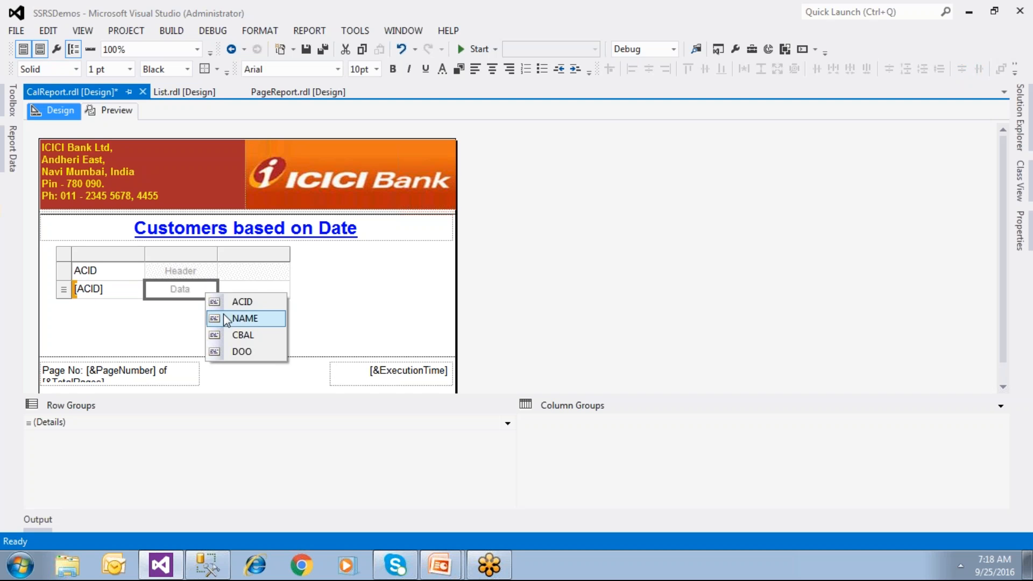
{"action": "left_click", "coordinate": [225, 314]}
{"action": "left_click", "coordinate": [283, 286]}
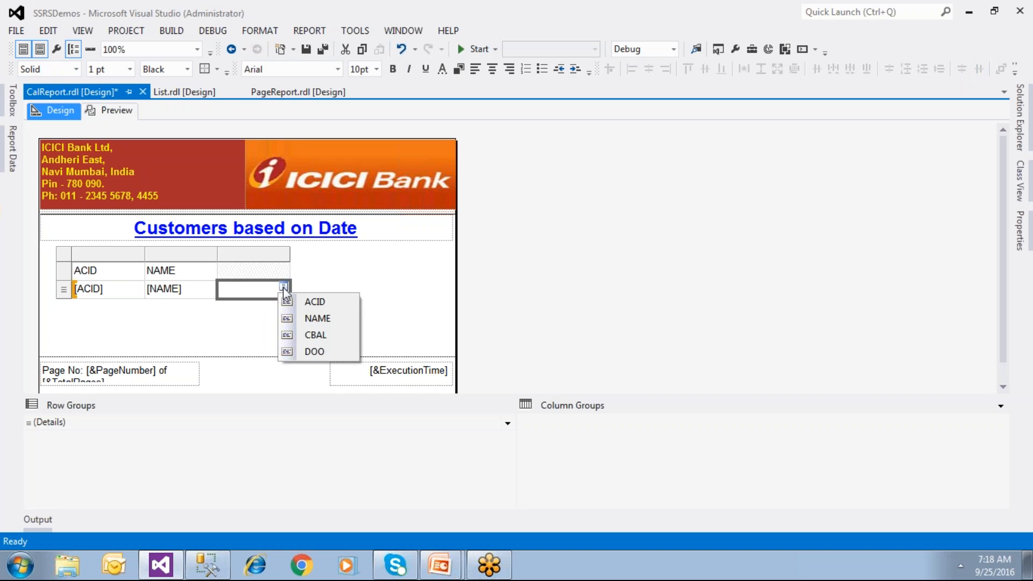
{"action": "left_click", "coordinate": [307, 334]}
- Insert a column to the right of CBAL in the table and assign the DOO field to it
{"action": "right_click", "coordinate": [276, 256]}
{"action": "mouse_move", "coordinate": [285, 264]}
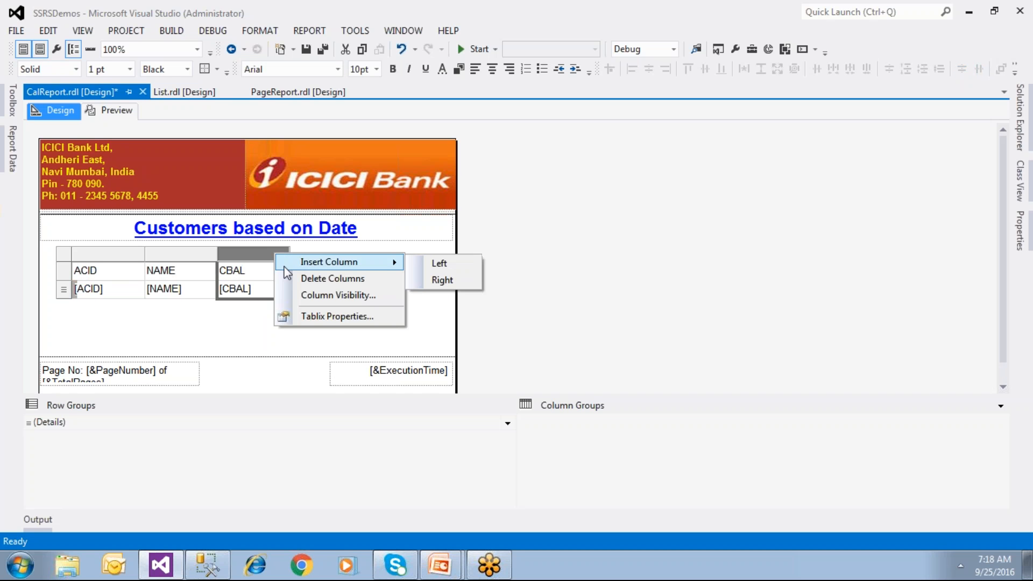
{"action": "left_click", "coordinate": [428, 281]}
{"action": "left_click", "coordinate": [361, 289]}
{"action": "left_click", "coordinate": [387, 353]}
- Format the table's header row with bold blue text on a yellow background
{"action": "left_click", "coordinate": [66, 265]}
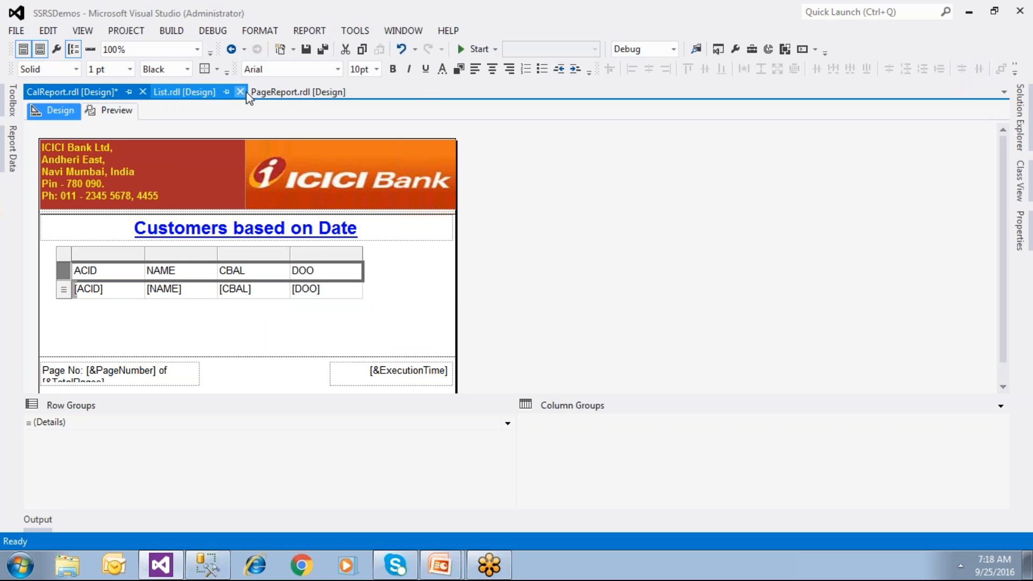
{"action": "left_click", "coordinate": [392, 70]}
{"action": "left_click", "coordinate": [442, 69]}
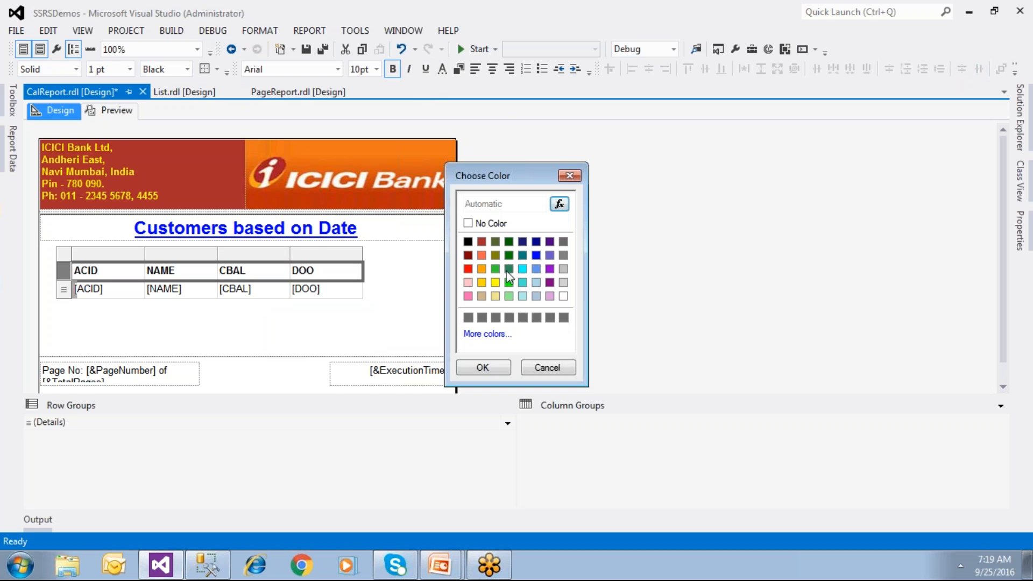
{"action": "left_click", "coordinate": [536, 255]}
{"action": "left_click", "coordinate": [491, 367]}
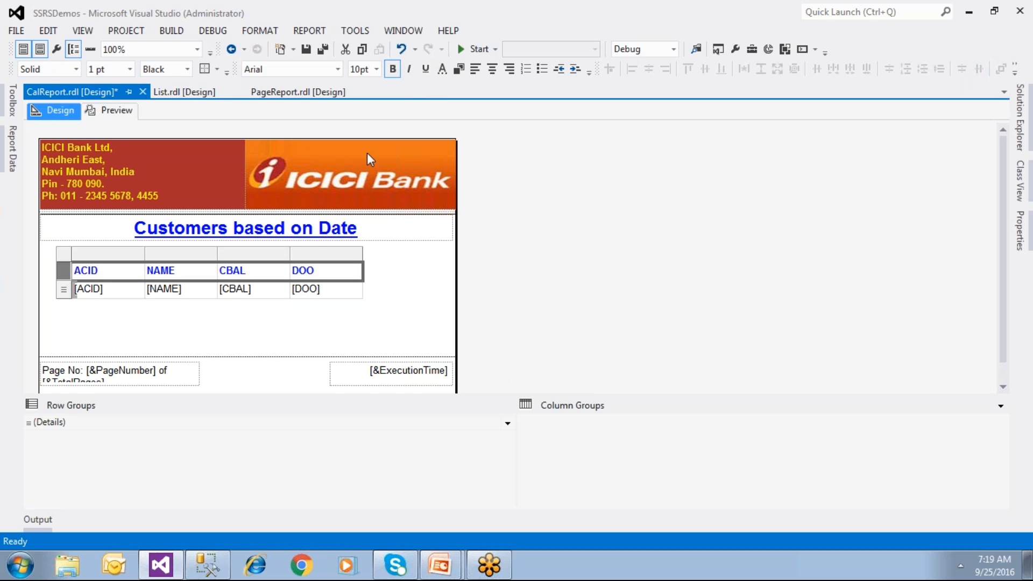
{"action": "left_click", "coordinate": [459, 70]}
{"action": "left_click", "coordinate": [495, 282]}
{"action": "left_click", "coordinate": [482, 371]}
- Centre the contents of the table's DOO and CBAL columns
{"action": "left_click", "coordinate": [318, 257]}
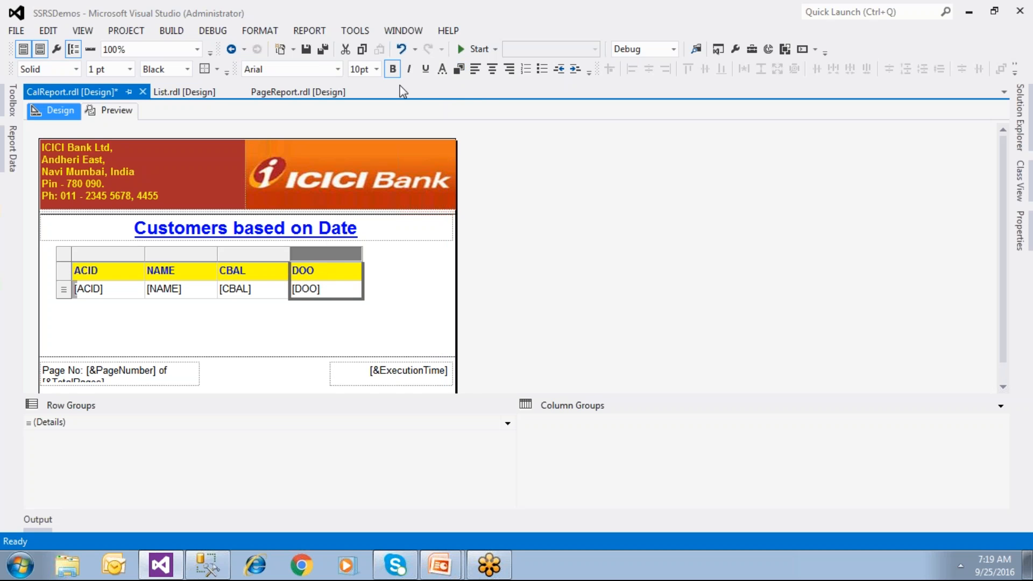
{"action": "left_click", "coordinate": [492, 69]}
{"action": "left_click", "coordinate": [275, 253]}
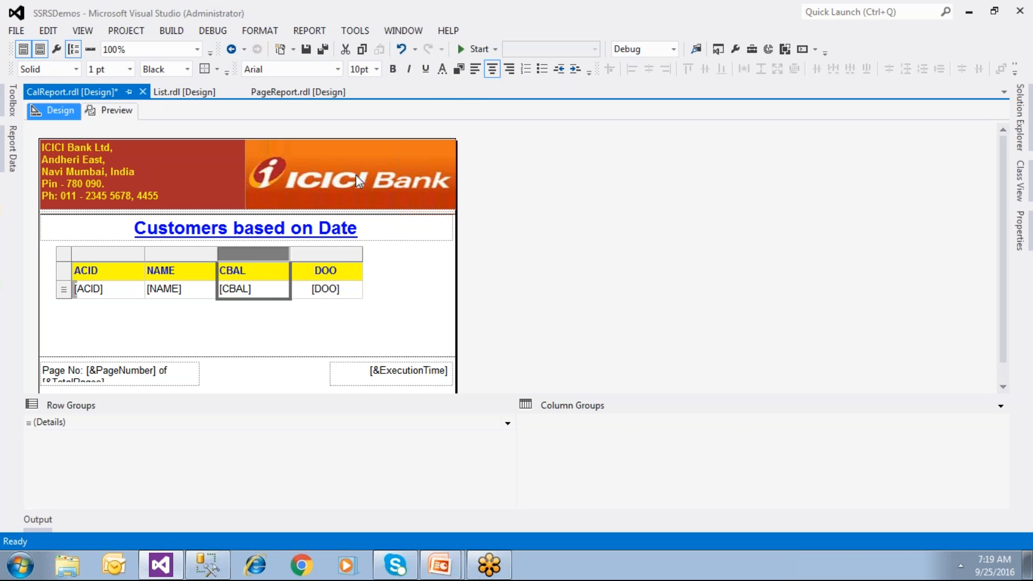
{"action": "left_click", "coordinate": [492, 68]}
- Widen the DOO column to nearly the title's full width and centre the contents of the ACID column
{"action": "left_click", "coordinate": [337, 253]}
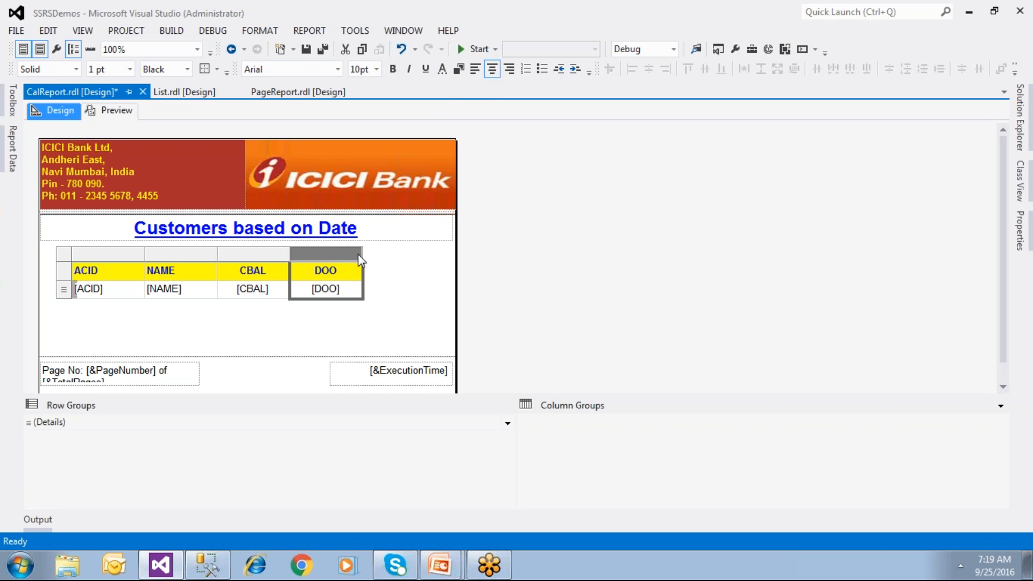
{"action": "left_click_drag", "start_coordinate": [362, 256], "coordinate": [423, 257]}
{"action": "left_click", "coordinate": [120, 253]}
{"action": "left_click", "coordinate": [487, 72]}
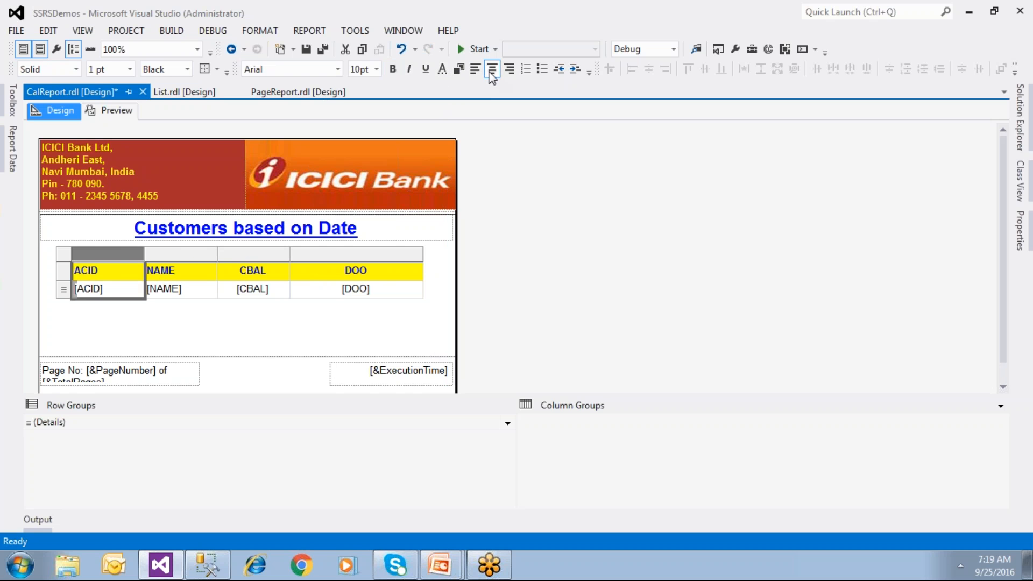
- Widen the NAME column and fit the table directly beneath the title so it spans the title's full width
{"action": "left_click", "coordinate": [282, 255]}
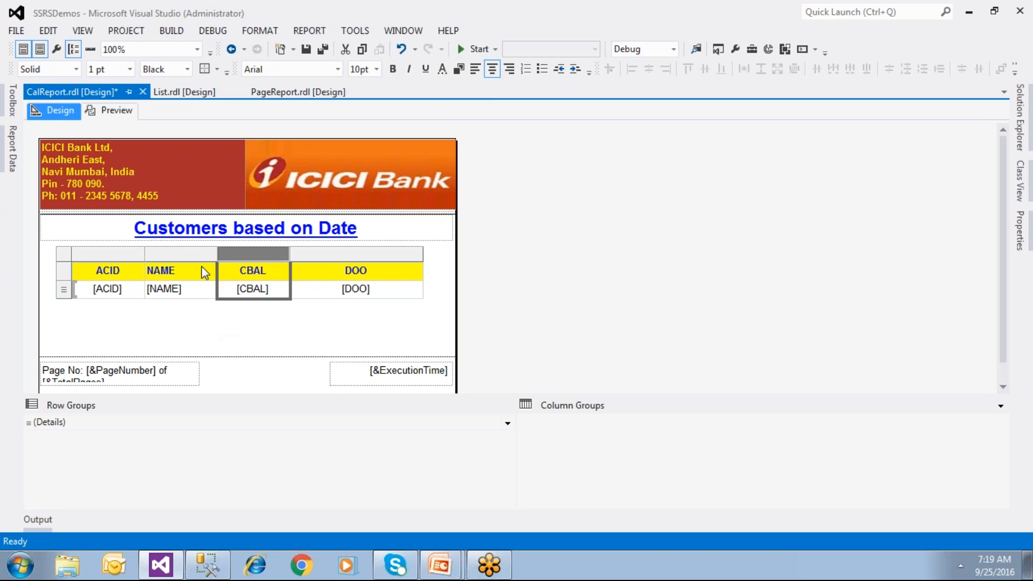
{"action": "left_click_drag", "start_coordinate": [222, 250], "coordinate": [247, 250]}
{"action": "left_click", "coordinate": [69, 262]}
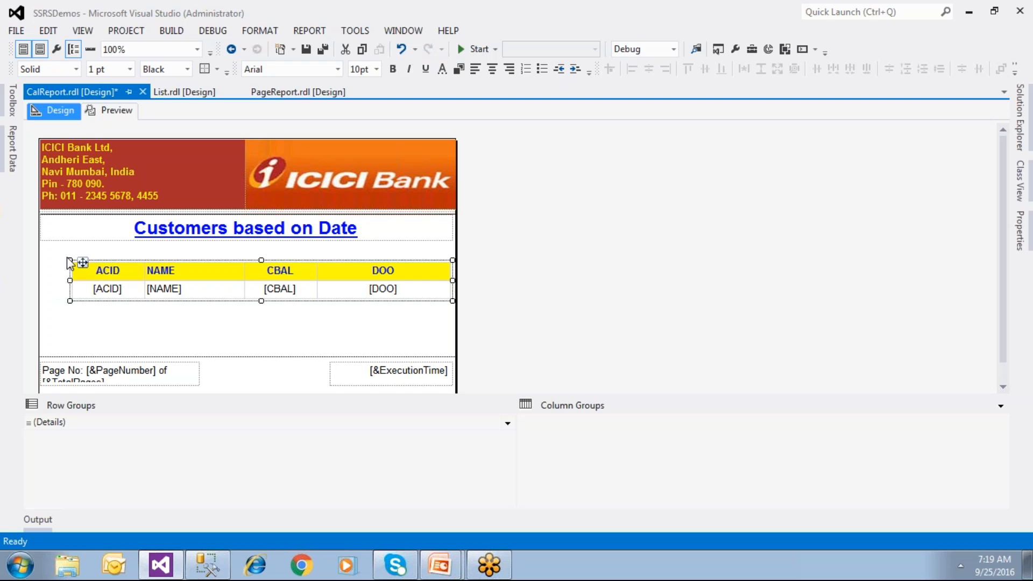
{"action": "left_click_drag", "start_coordinate": [69, 262], "coordinate": [37, 245]}
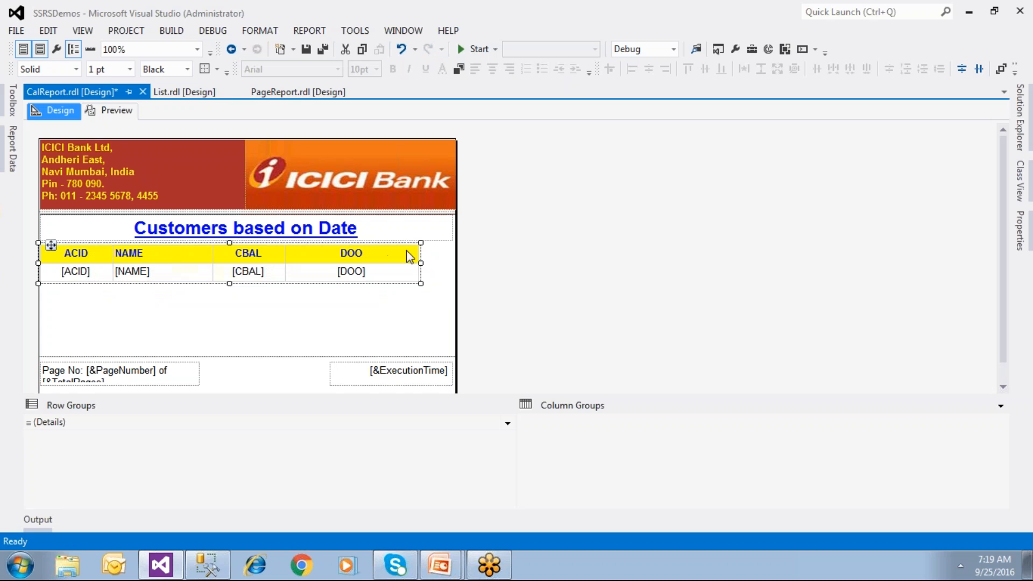
{"action": "left_click_drag", "start_coordinate": [420, 263], "coordinate": [448, 264]}
{"action": "left_click", "coordinate": [387, 316]}
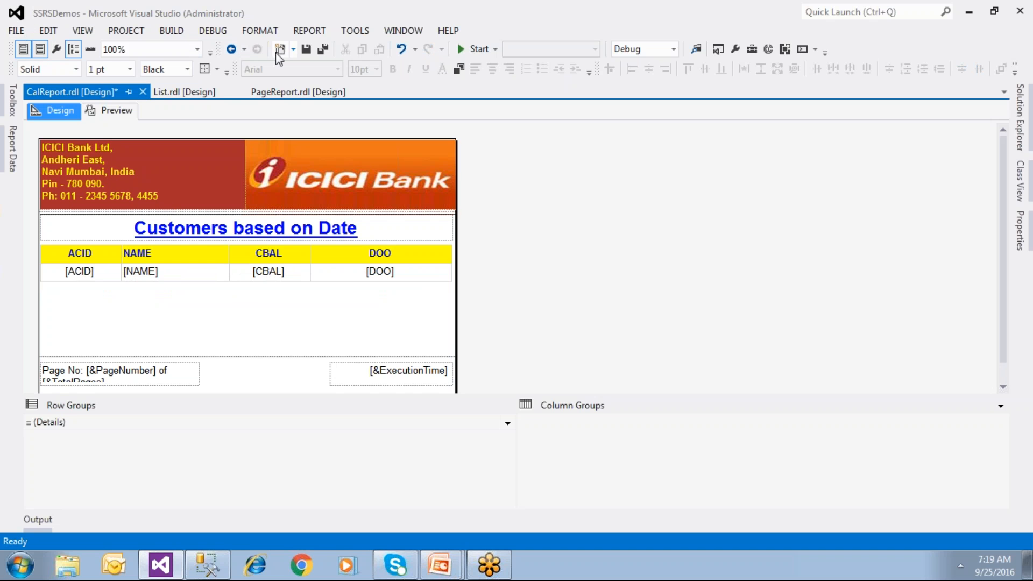
- Save CalReport and open its preview, ready for a DOO value
{"action": "left_click", "coordinate": [305, 50]}
{"action": "left_click", "coordinate": [121, 110]}
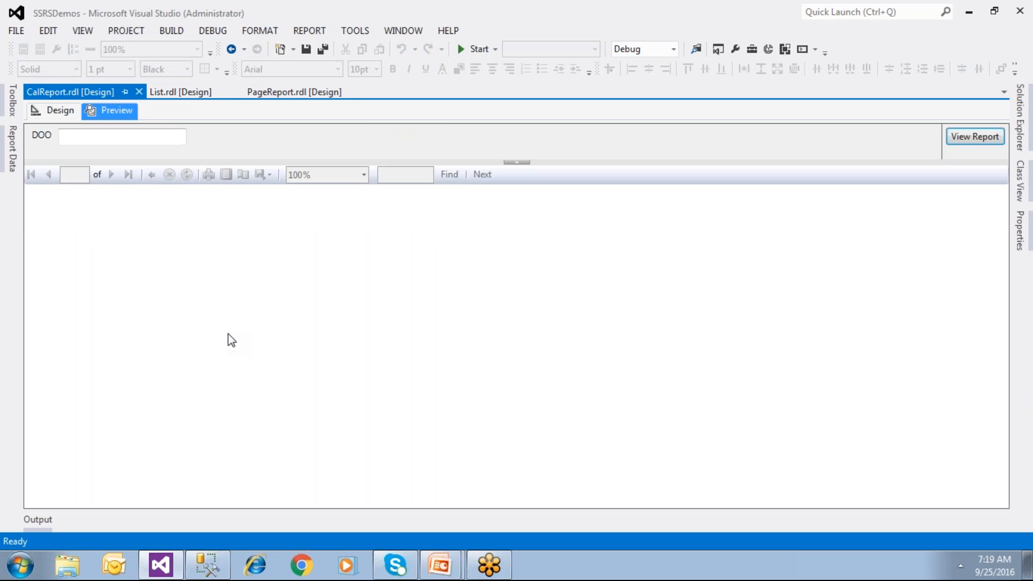
{"action": "left_click", "coordinate": [84, 141]}
- Switch to SQL Server Management Studio and examine the date format of the DOO values in the AMASTER query results
{"action": "left_click", "coordinate": [207, 565]}
{"action": "left_click", "coordinate": [439, 139]}
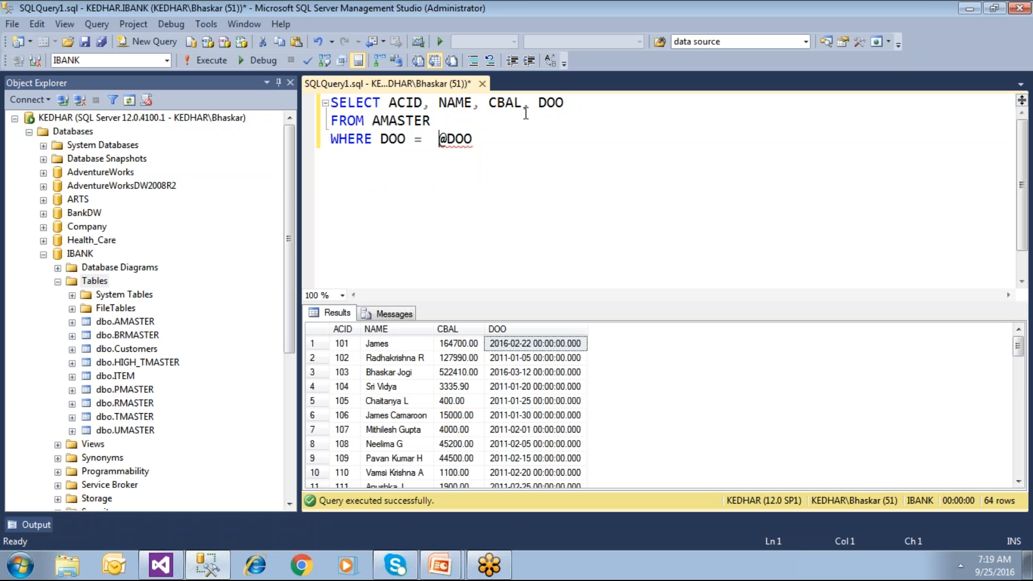
{"action": "left_click", "coordinate": [578, 101]}
{"action": "left_click", "coordinate": [529, 372]}
{"action": "left_click", "coordinate": [538, 415]}
- Switch back to Visual Studio and run the report preview with DOO set to 12/21/2011
{"action": "key", "text": "alt+Tab"}
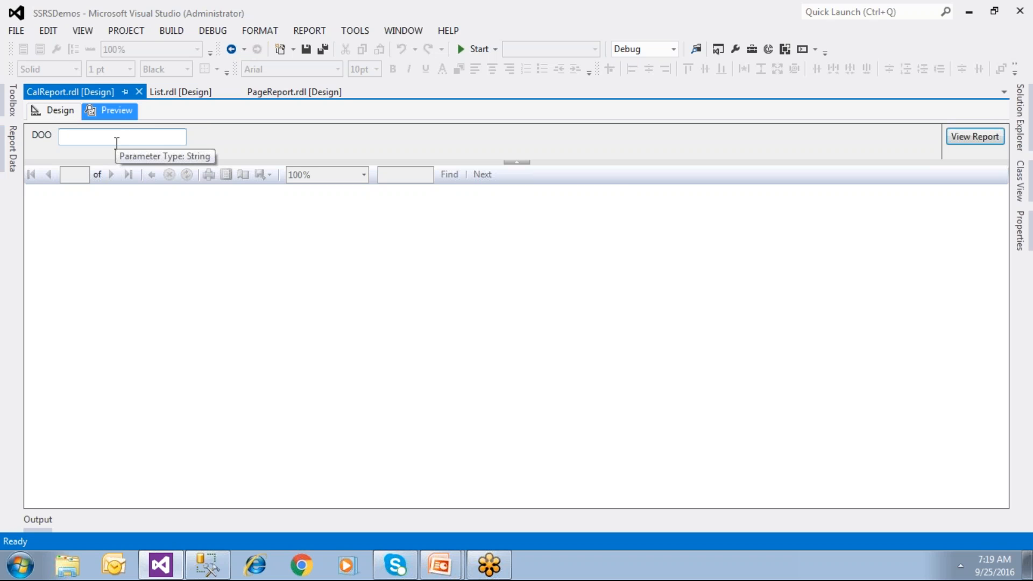
{"action": "type", "text": "12/21/2011"}
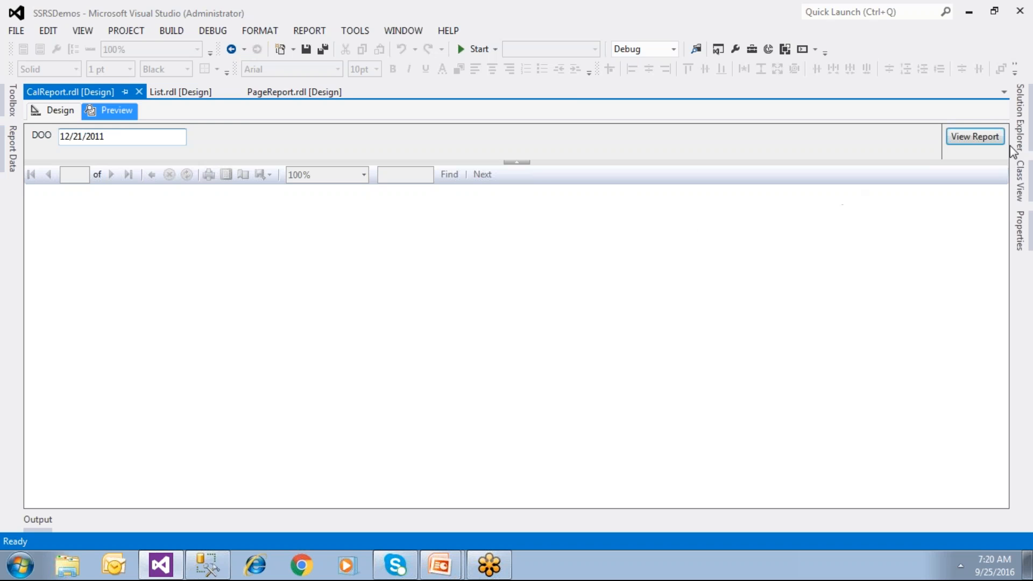
{"action": "left_click", "coordinate": [985, 138]}
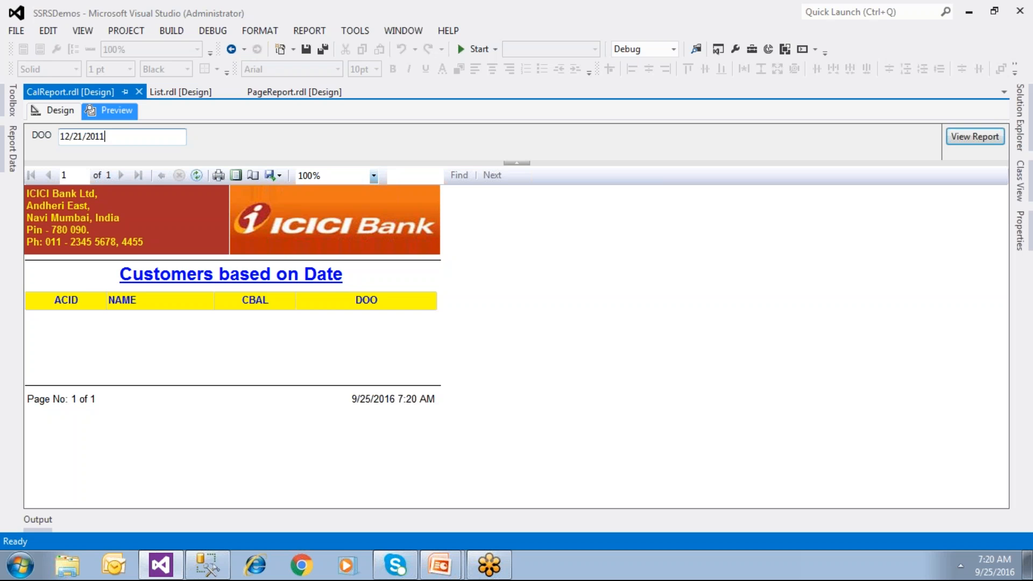
- Return to the report design, change the DOO parameter's data type to Date/Time and save the report
{"action": "left_click", "coordinate": [69, 115]}
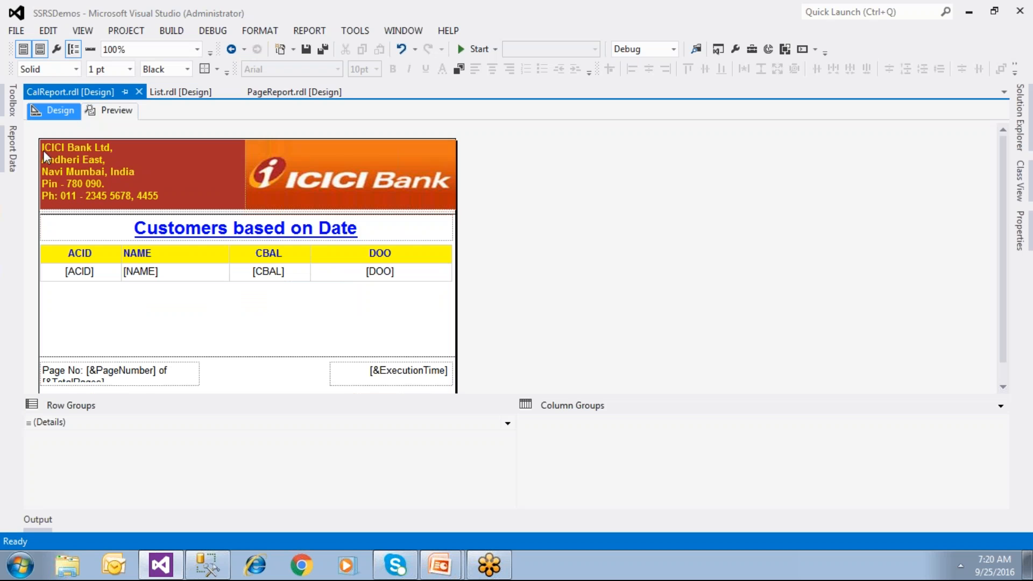
{"action": "mouse_move", "coordinate": [20, 156]}
{"action": "left_click", "coordinate": [84, 161]}
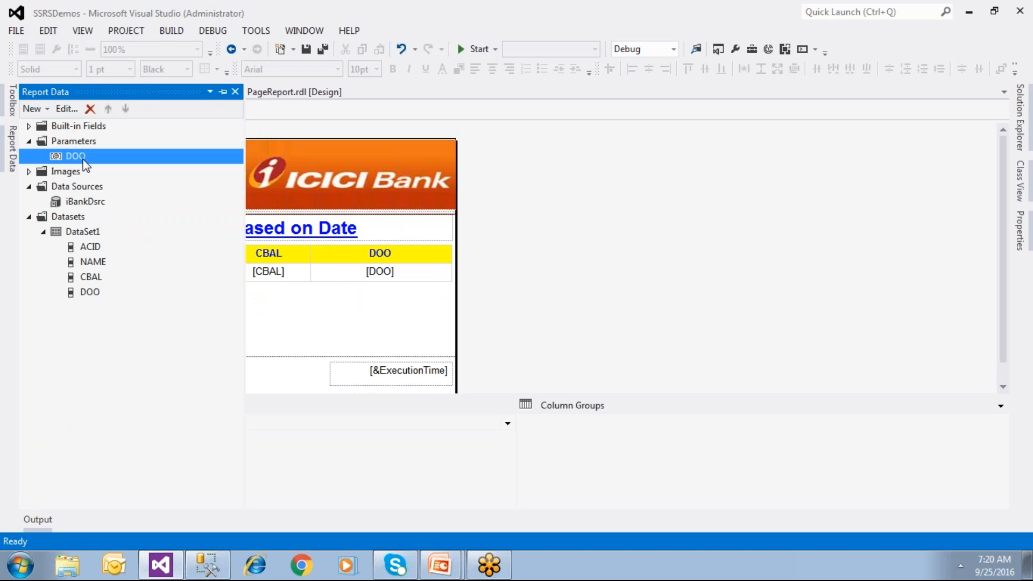
{"action": "double_click", "coordinate": [84, 161]}
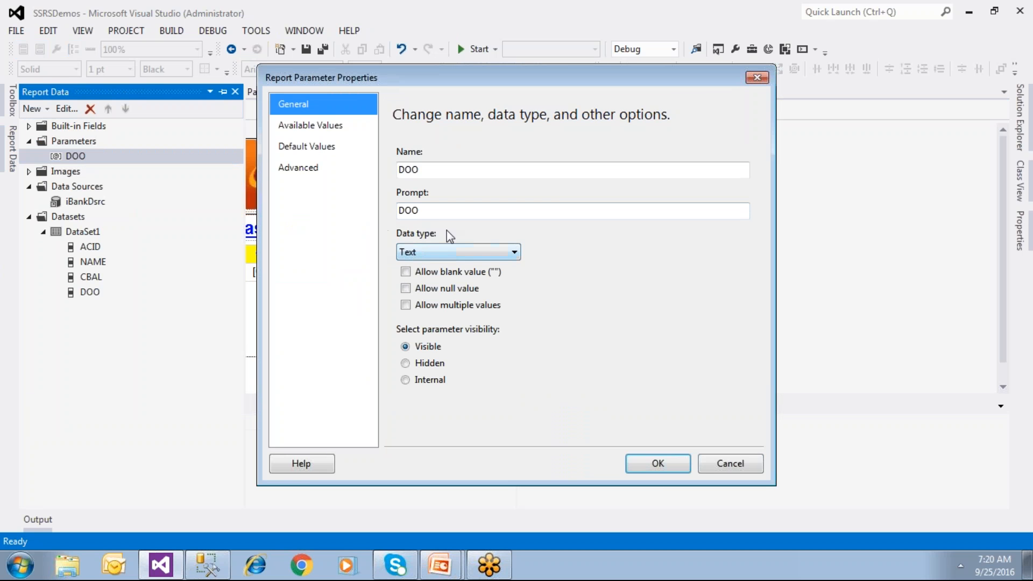
{"action": "left_click", "coordinate": [444, 252]}
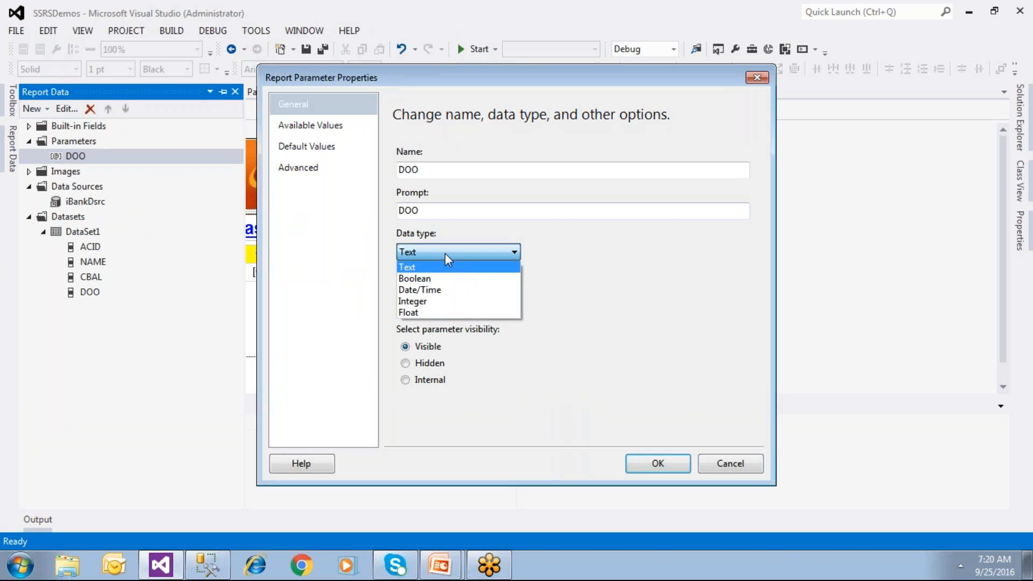
{"action": "left_click", "coordinate": [440, 292]}
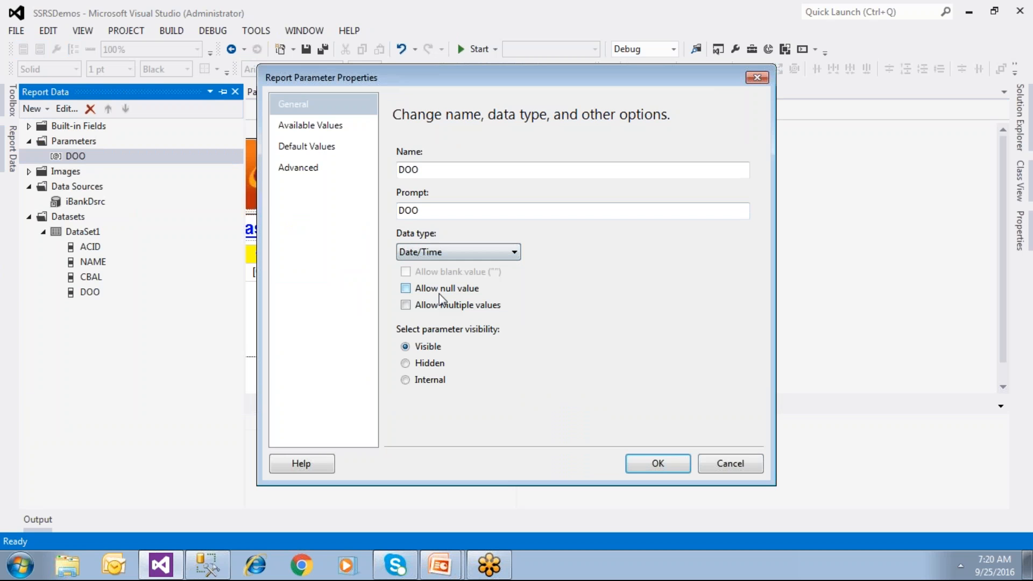
{"action": "left_click", "coordinate": [653, 463]}
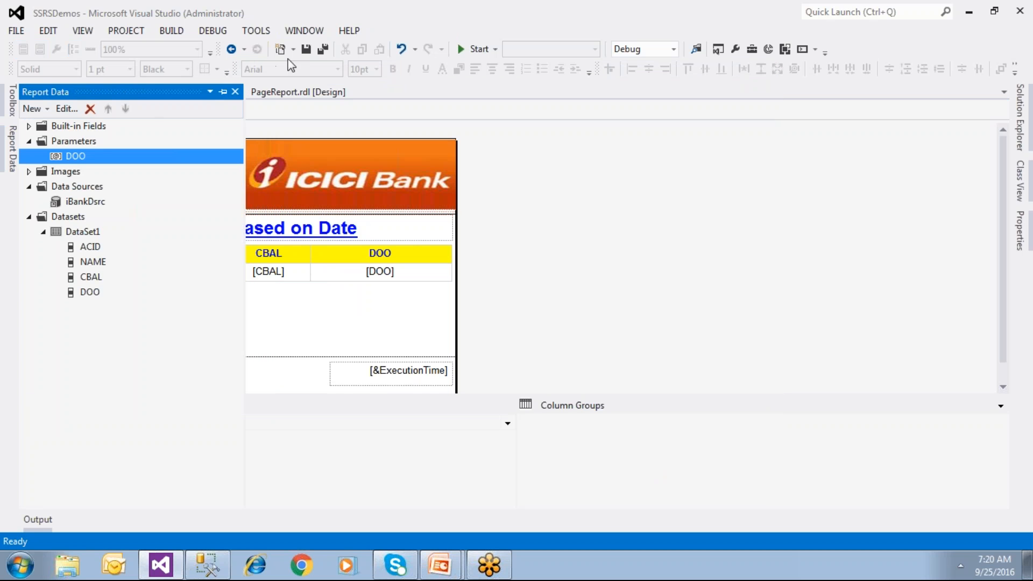
{"action": "left_click", "coordinate": [306, 50]}
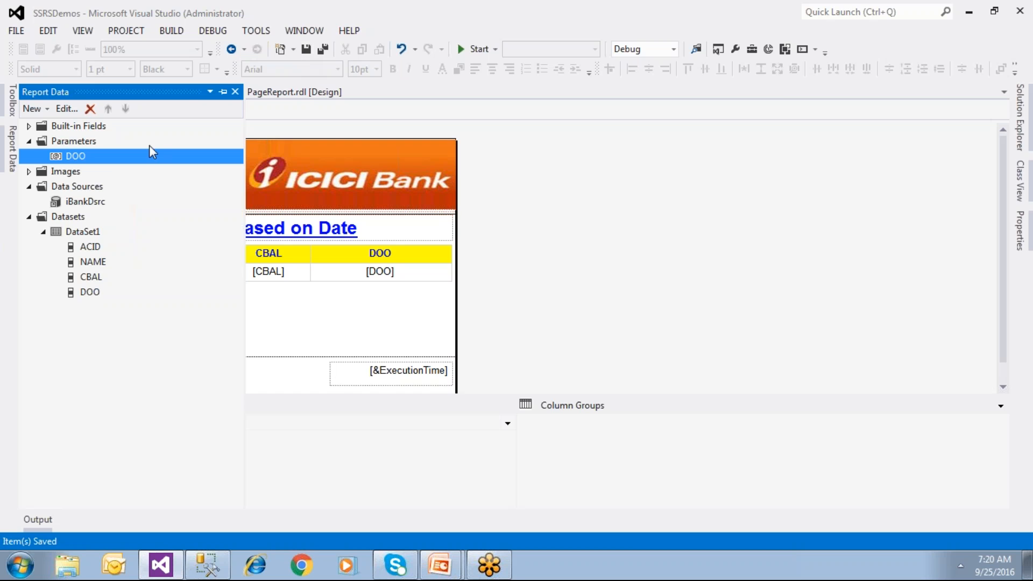
- Reopen the DOO parameter's properties, try the Text data type and reselect Date/Time
{"action": "double_click", "coordinate": [104, 157]}
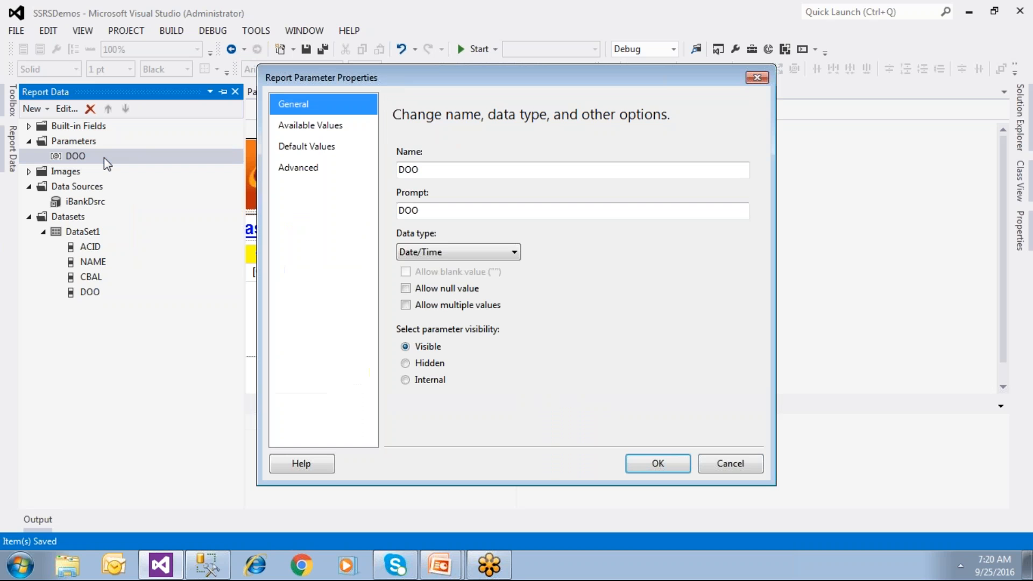
{"action": "left_click", "coordinate": [432, 251]}
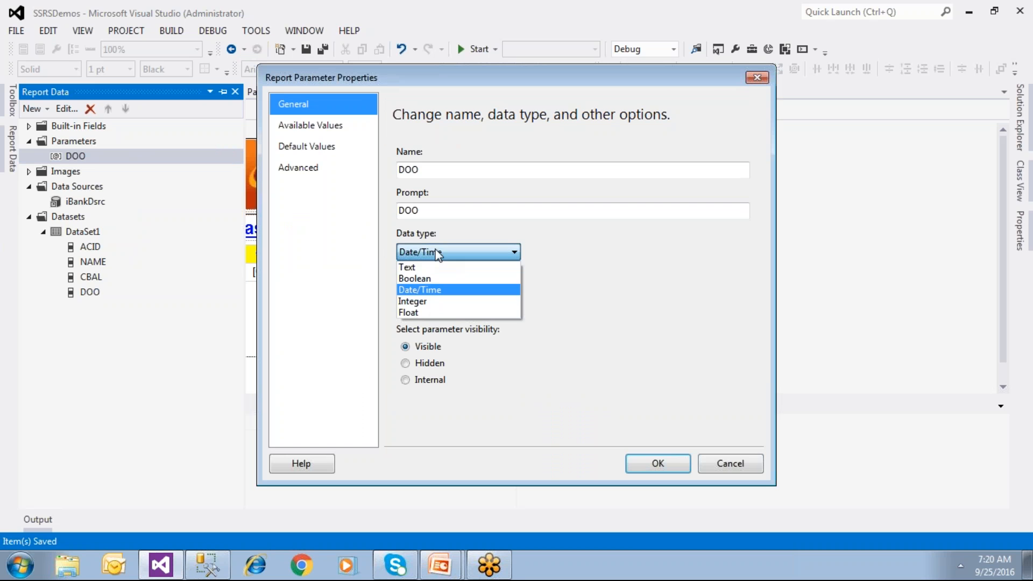
{"action": "left_click", "coordinate": [431, 269]}
{"action": "left_click", "coordinate": [435, 253]}
{"action": "left_click", "coordinate": [434, 290]}
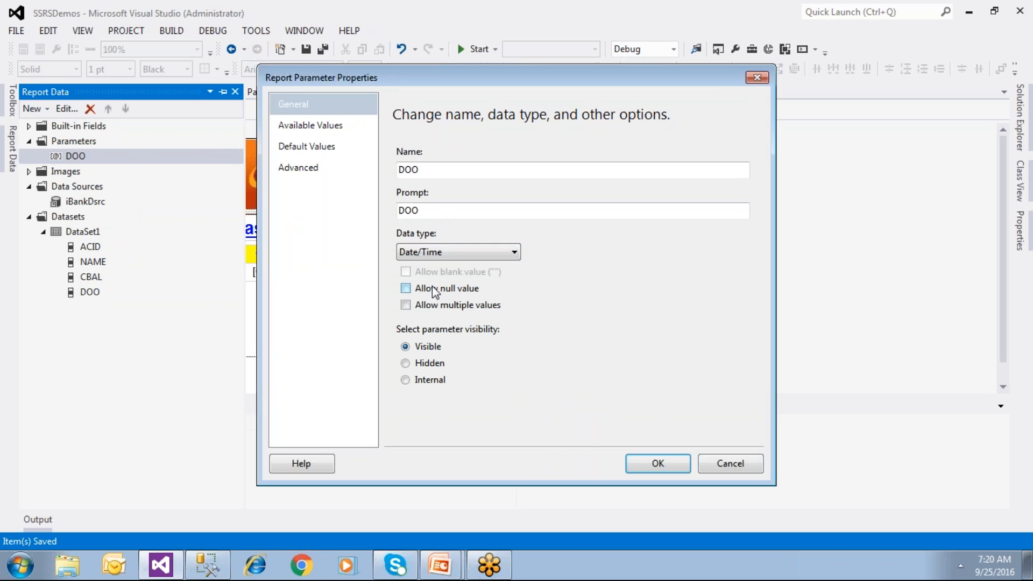
{"action": "left_click", "coordinate": [632, 462]}
{"action": "left_click", "coordinate": [563, 303]}
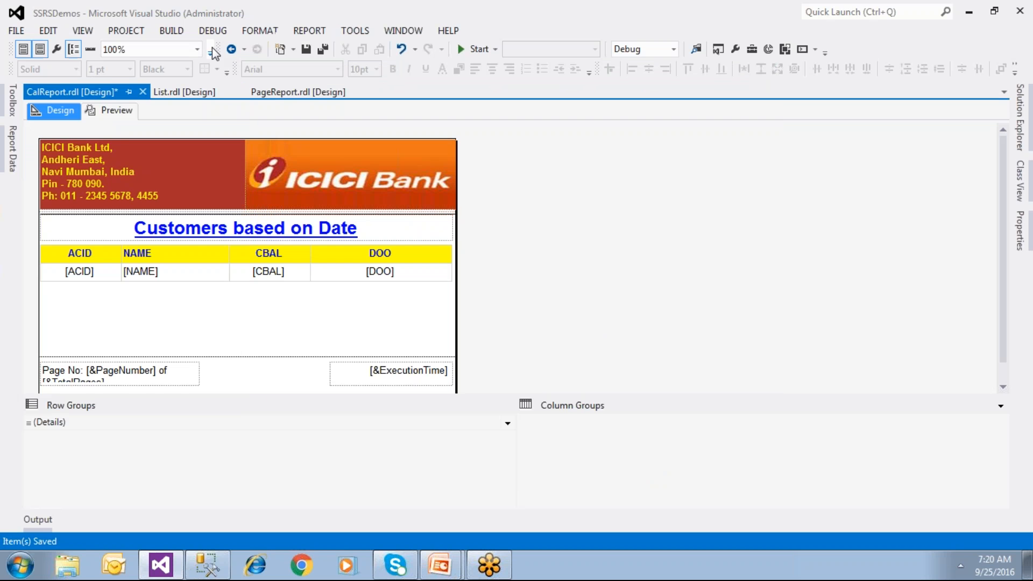
- Save the report and run its preview for the DOO date 9/1/2016 picked from the calendar
{"action": "left_click", "coordinate": [303, 50]}
{"action": "left_click", "coordinate": [127, 111]}
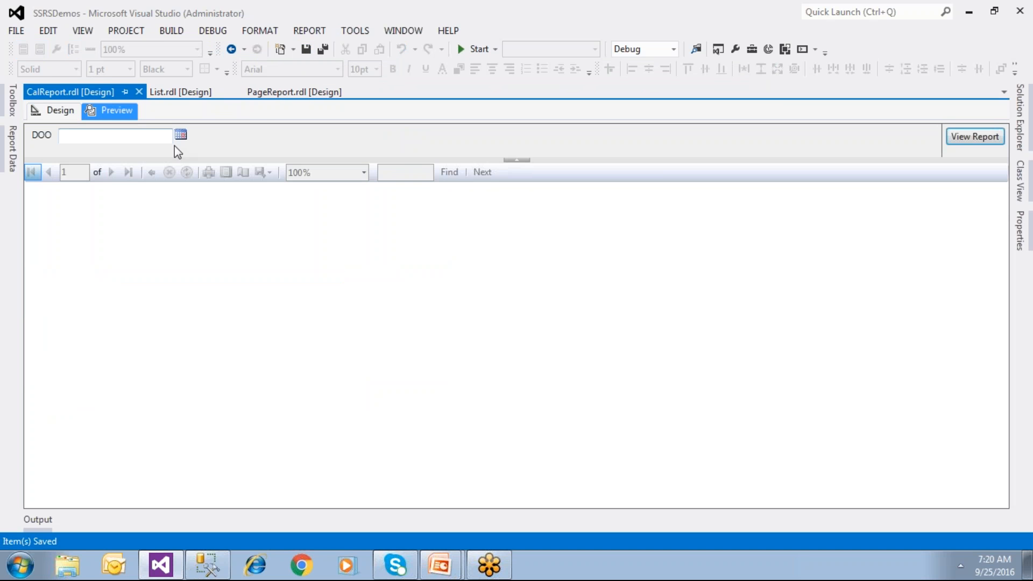
{"action": "left_click", "coordinate": [181, 135]}
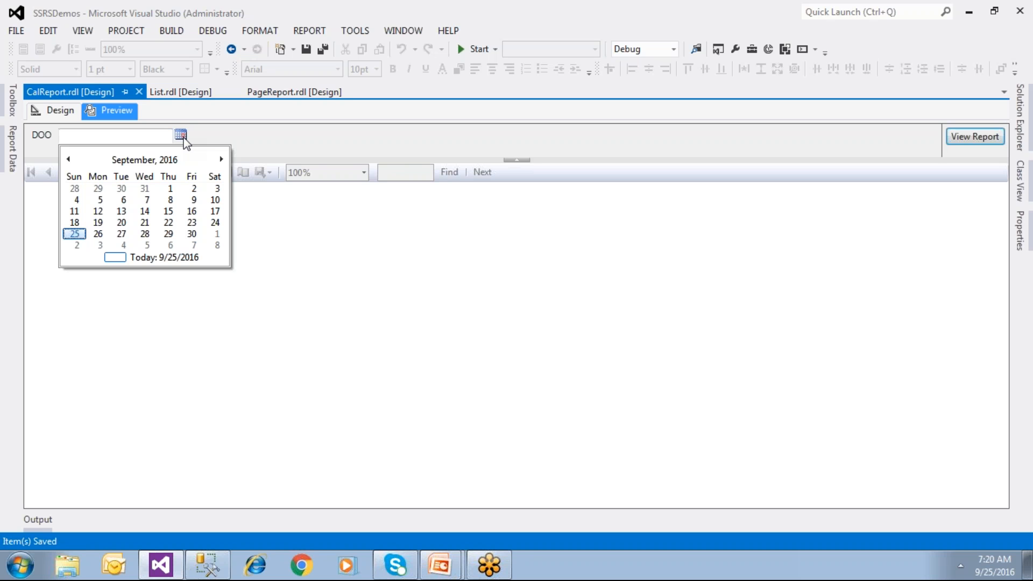
{"action": "left_click", "coordinate": [173, 192]}
{"action": "left_click", "coordinate": [970, 138]}
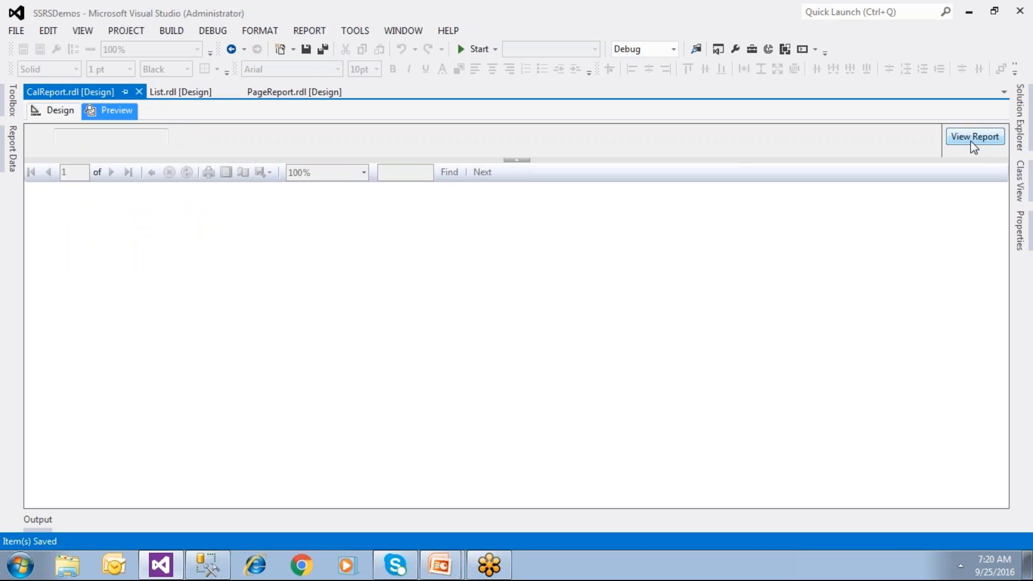
- In SQL Server Management Studio, begin an update statement on AMASTER that sets doo, a few lines below the SELECT query
{"action": "left_click", "coordinate": [207, 564]}
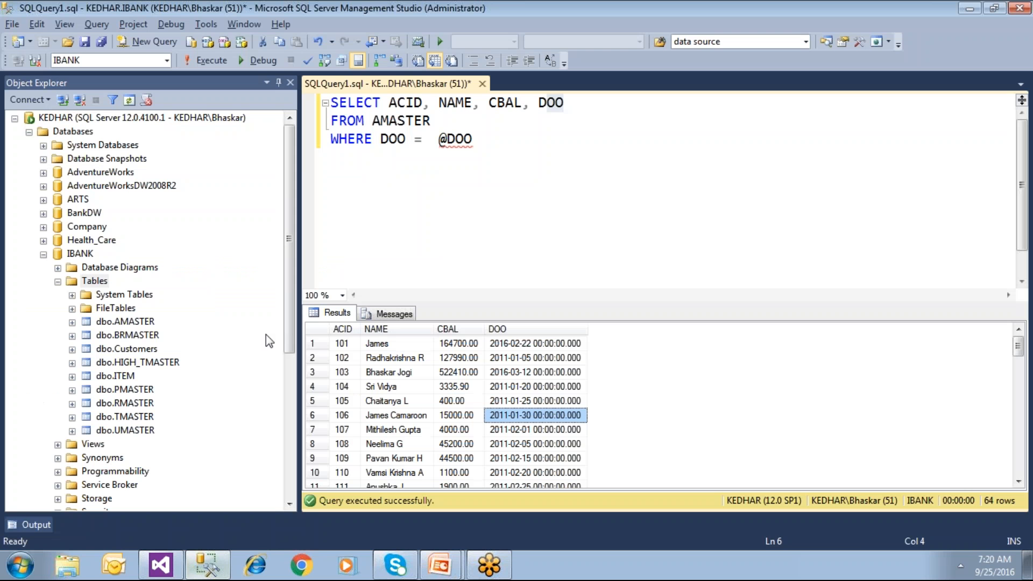
{"action": "key", "text": "Return"}
{"action": "key", "text": "Return"}
{"action": "key", "text": "Return"}
{"action": "type", "text": "update"}
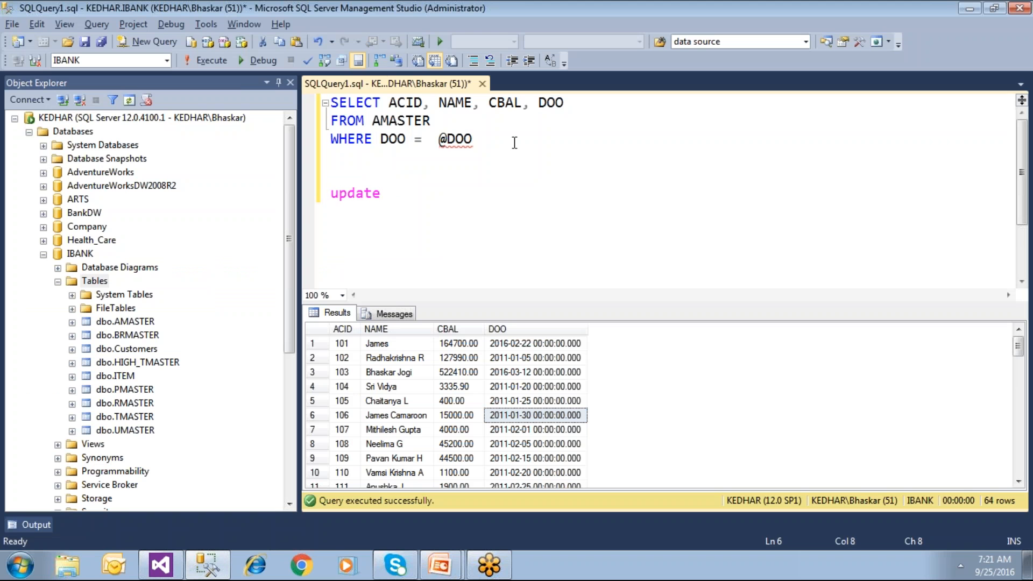
{"action": "double_click", "coordinate": [401, 121]}
{"action": "key", "text": "ctrl+c"}
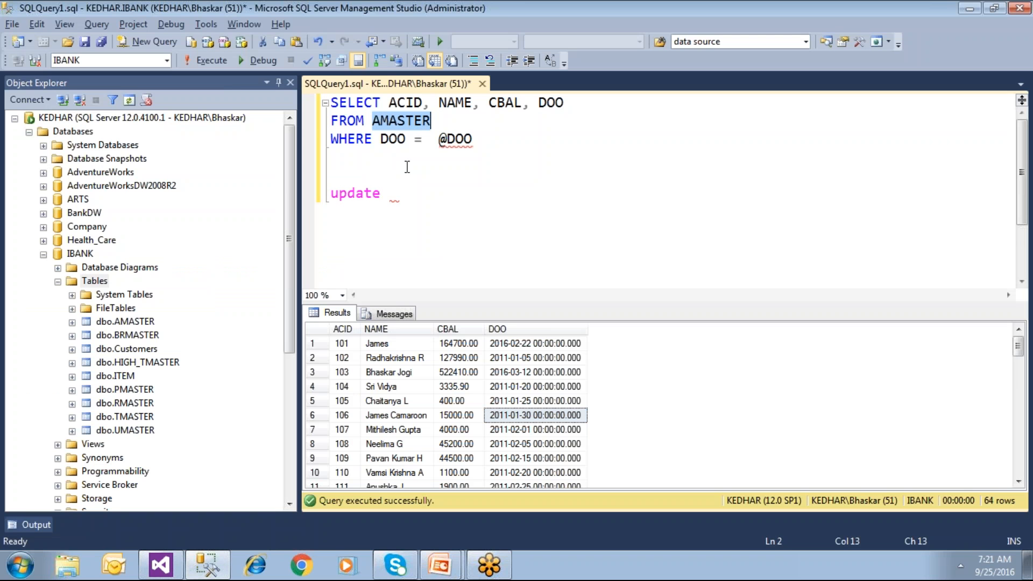
{"action": "left_click", "coordinate": [404, 191]}
{"action": "key", "text": "ctrl+v"}
{"action": "key", "text": "Return"}
{"action": "type", "text": "se"}
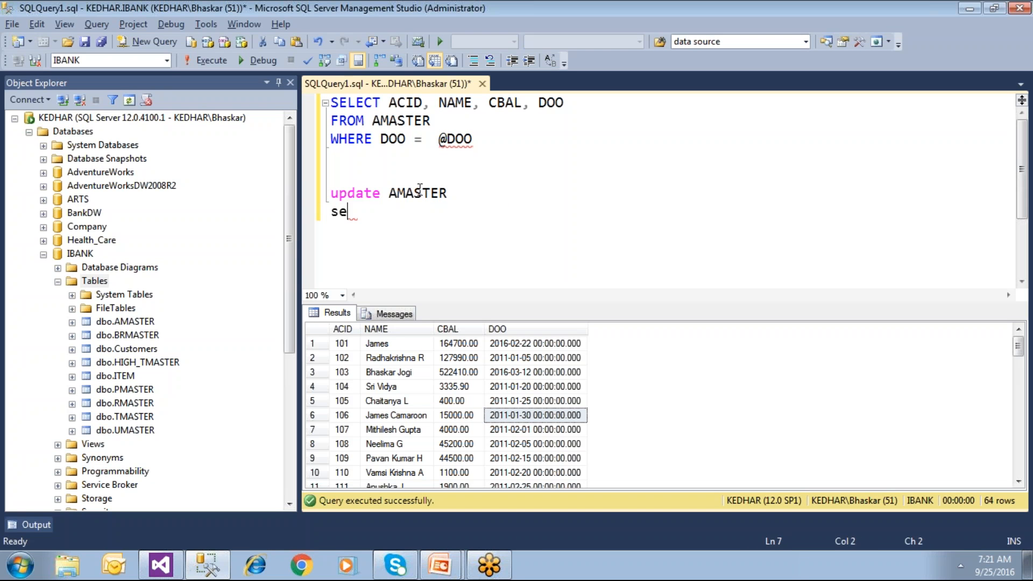
{"action": "type", "text": "t doo ="}
- Copy the DOO value from the first result row into the update statement and trim it to the quoted date '2016-02-22'
{"action": "left_click", "coordinate": [495, 346]}
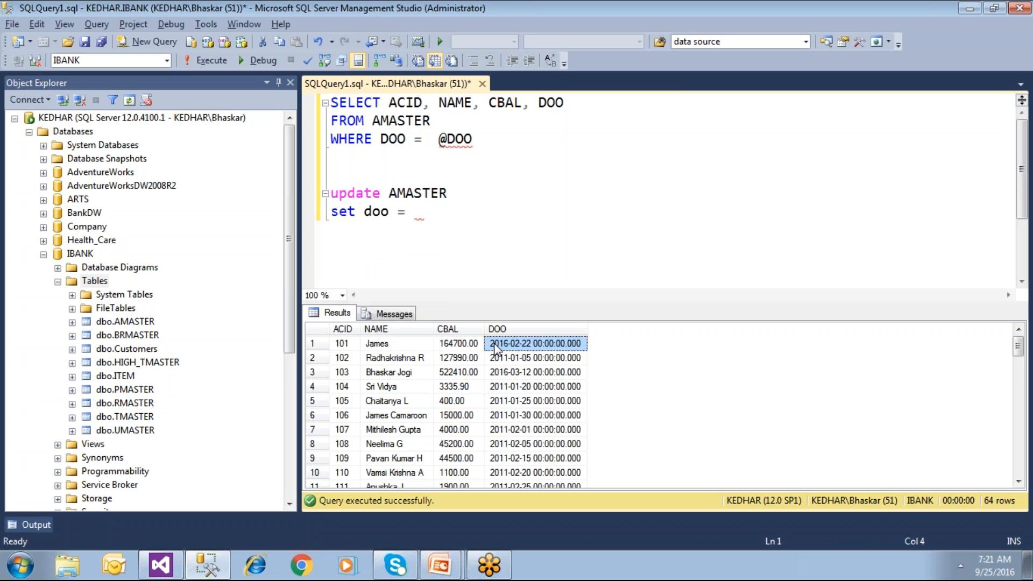
{"action": "right_click", "coordinate": [494, 345]}
{"action": "left_click", "coordinate": [536, 356]}
{"action": "left_click", "coordinate": [447, 219]}
{"action": "key", "text": "ctrl+v"}
{"action": "left_click", "coordinate": [415, 211]}
{"action": "left_click_drag", "start_coordinate": [505, 211], "coordinate": [623, 211]}
{"action": "key", "text": "BackSpace"}
{"action": "key", "text": "BackSpace"}
{"action": "type", "text": "'"}
{"action": "left_click", "coordinate": [413, 211]}
{"action": "type", "text": "'"}
{"action": "left_click", "coordinate": [534, 212]}
- Add a where clause that limits the update to acid = 101
{"action": "key", "text": "Return"}
{"action": "type", "text": "where "}
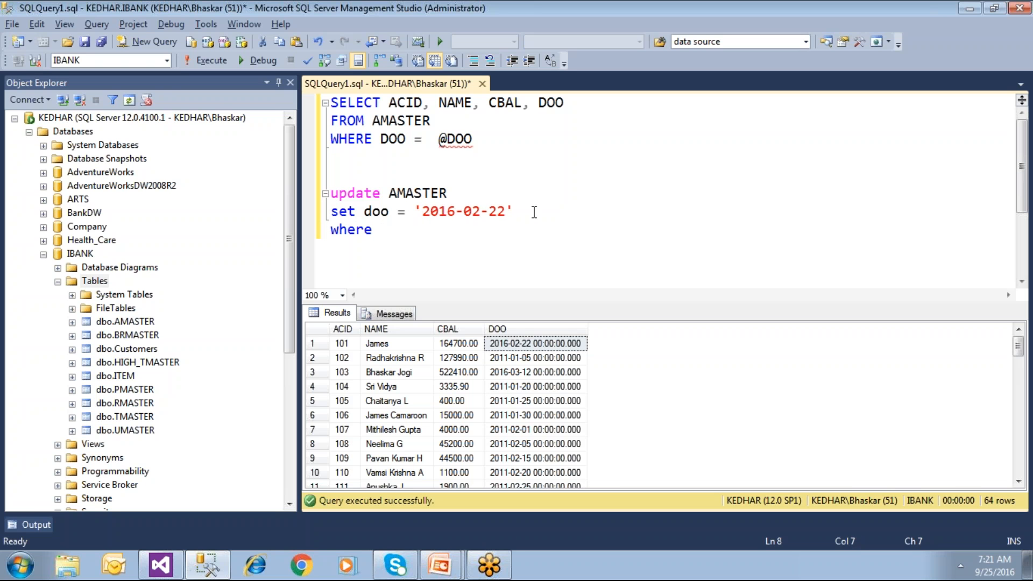
{"action": "type", "text": "acid = 101"}
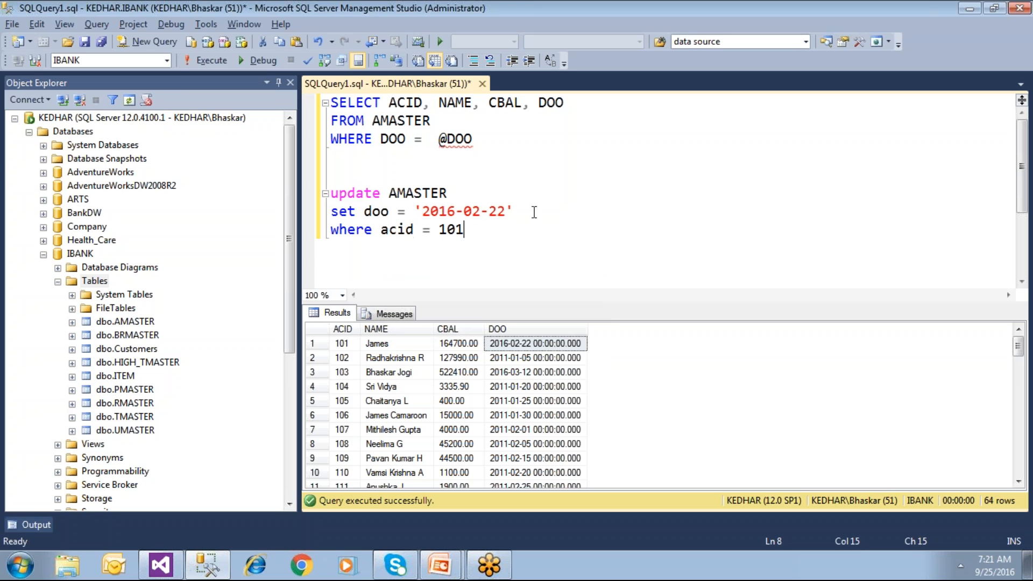
- Change the date in the update statement to '2016-09-01' and execute only that statement
{"action": "left_click", "coordinate": [481, 215]}
{"action": "key", "text": "BackSpace"}
{"action": "type", "text": "9"}
{"action": "key", "text": "Right"}
{"action": "key", "text": "shift+Right"}
{"action": "key", "text": "shift+Right"}
{"action": "type", "text": "01"}
{"action": "left_click_drag", "start_coordinate": [483, 232], "coordinate": [318, 191]}
{"action": "left_click", "coordinate": [219, 62]}
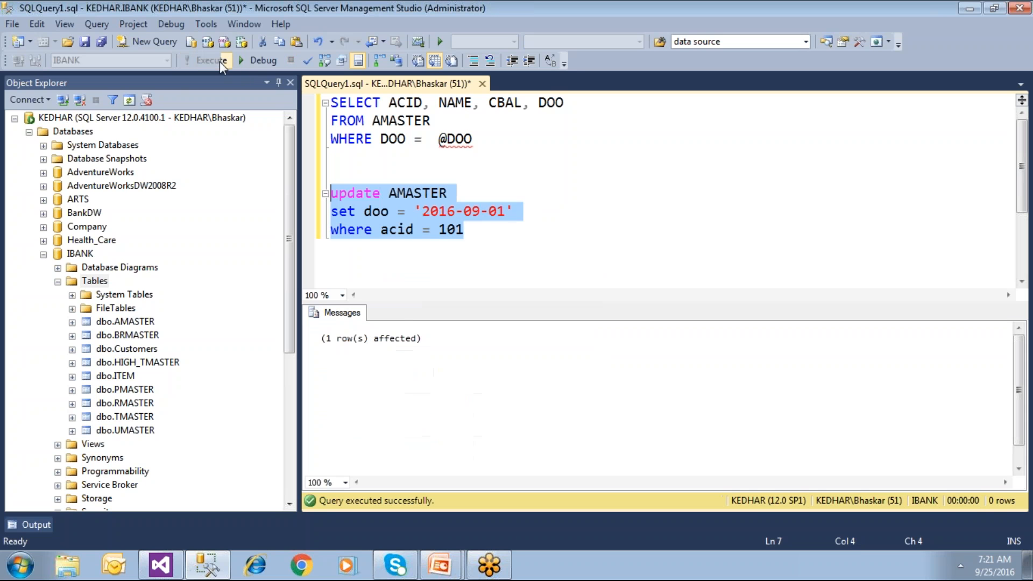
- Switch to Visual Studio and rerun the report preview for the DOO date 9/1/2016
{"action": "left_click", "coordinate": [160, 565]}
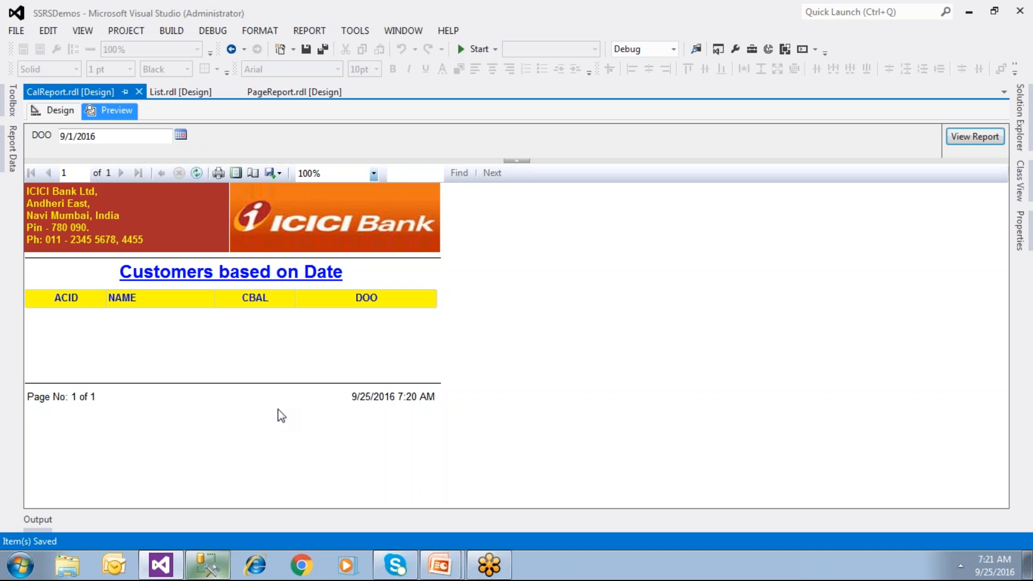
{"action": "left_click", "coordinate": [968, 141]}
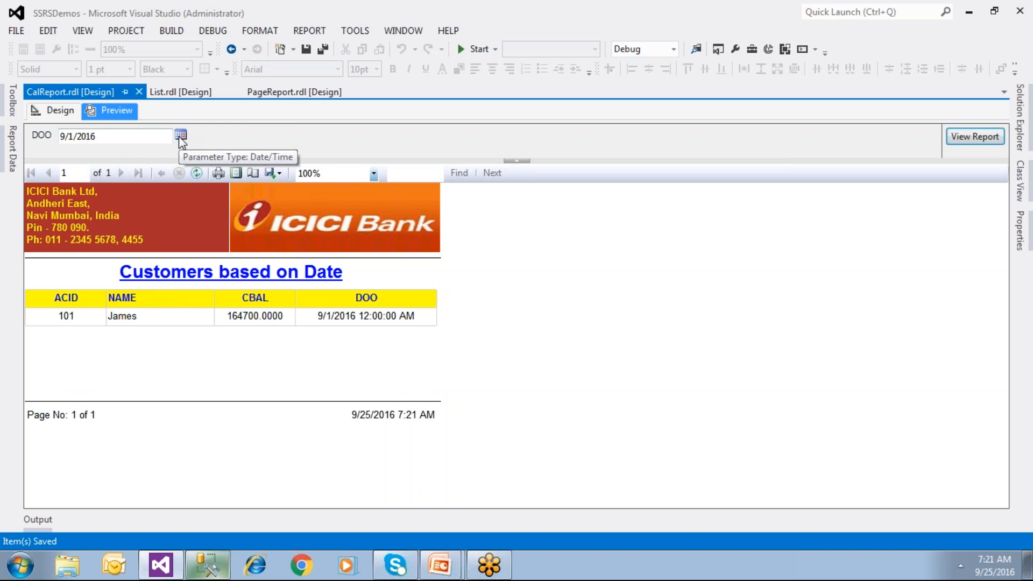
- Go back to the report design and review the data type in the DOO parameter's properties
{"action": "left_click", "coordinate": [13, 150]}
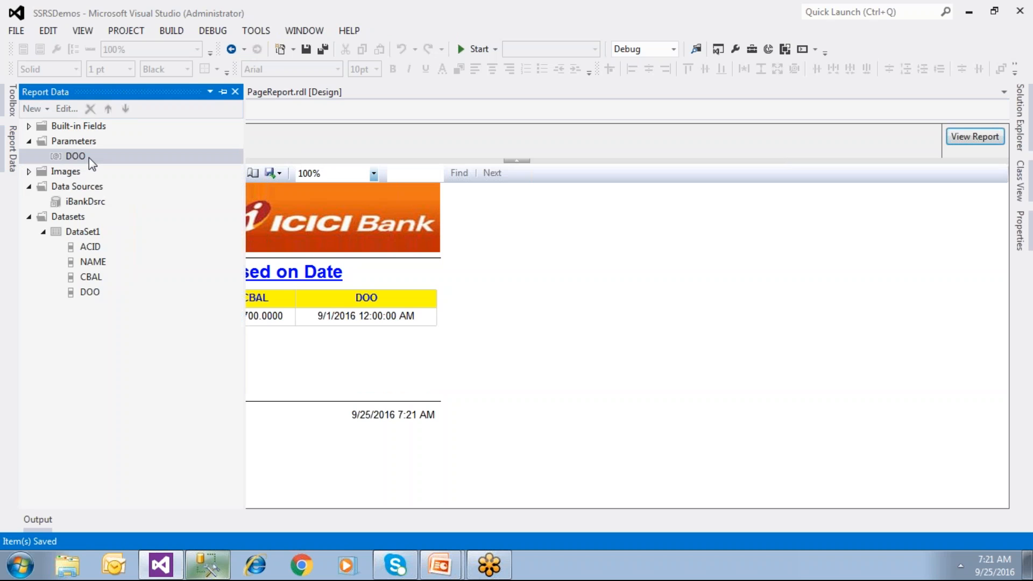
{"action": "left_click", "coordinate": [594, 275]}
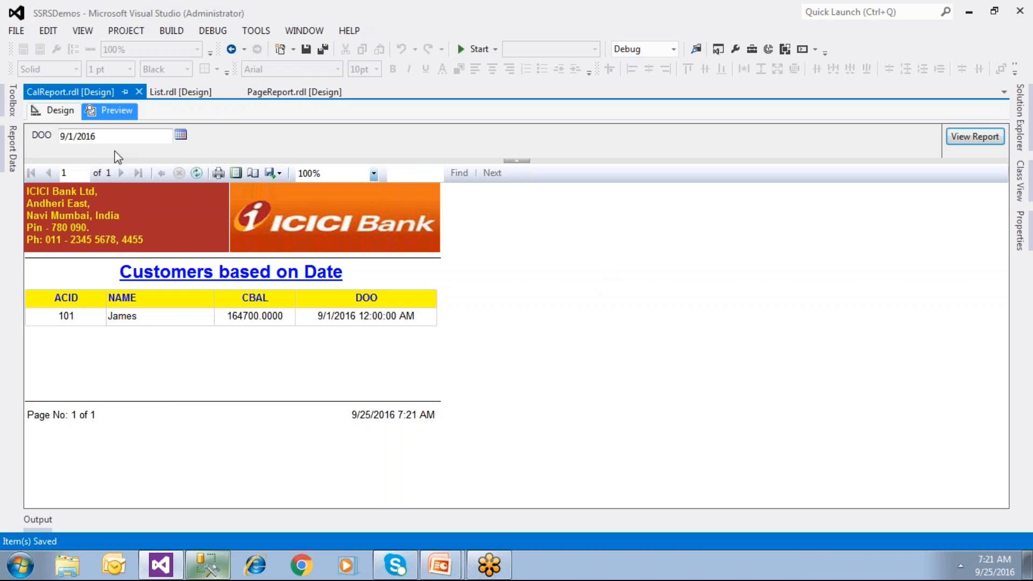
{"action": "left_click", "coordinate": [64, 112]}
{"action": "double_click", "coordinate": [71, 160]}
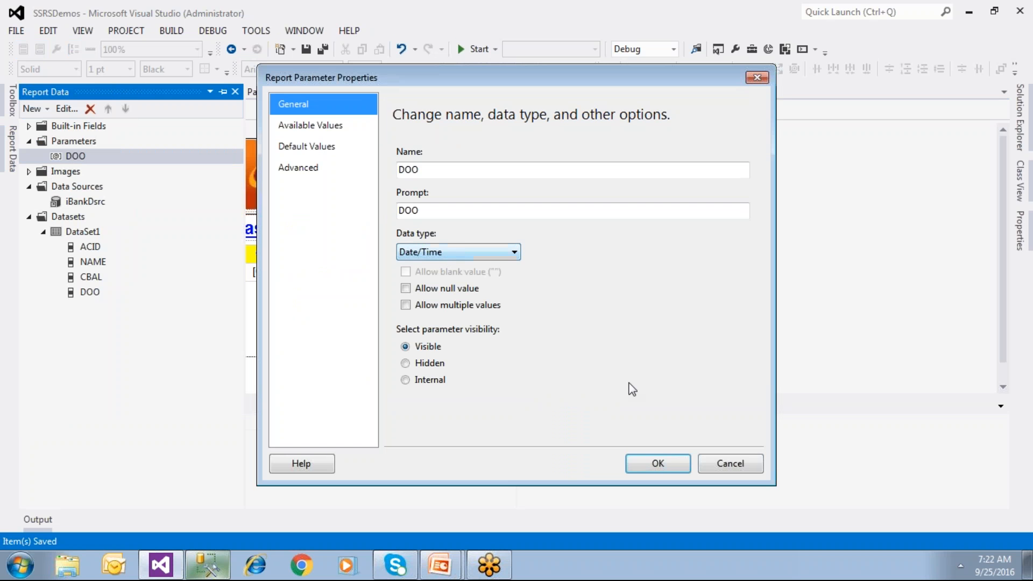
{"action": "left_click", "coordinate": [659, 464]}
- Switch to the running PowerPoint slide show "04 BI - Create Report - Paramaters and Drilldown"
{"action": "left_click", "coordinate": [445, 570]}
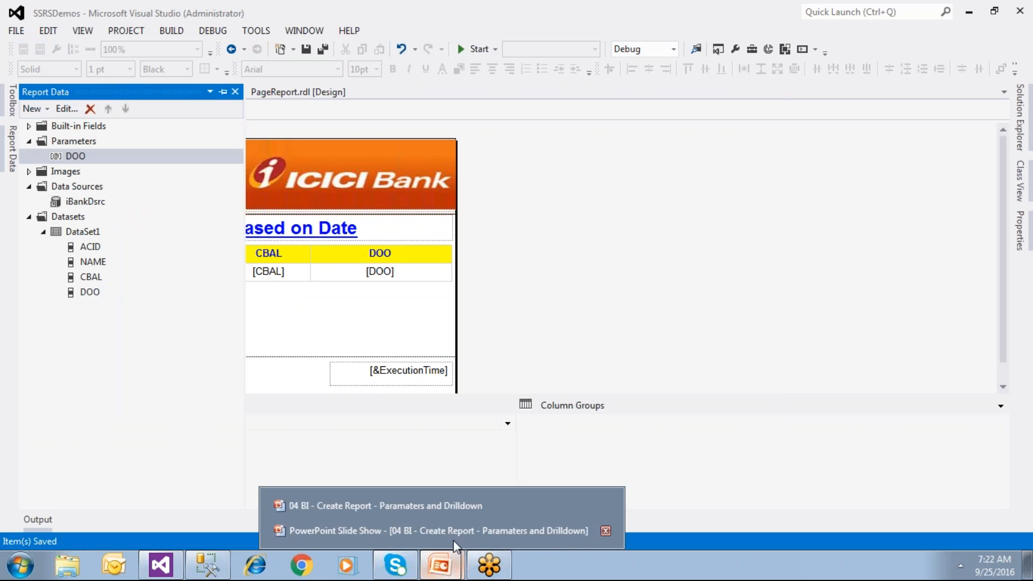
{"action": "left_click", "coordinate": [459, 529]}
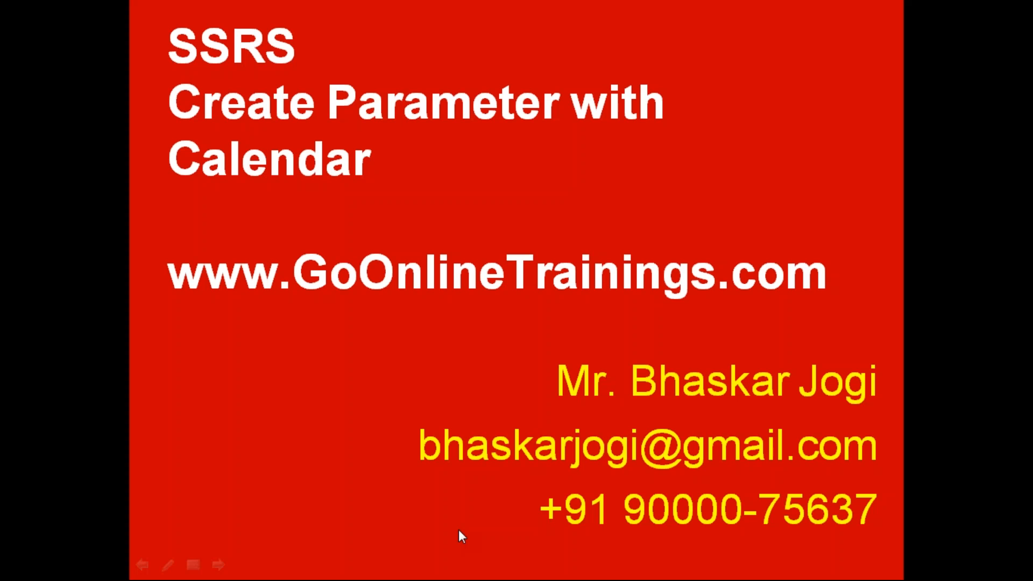